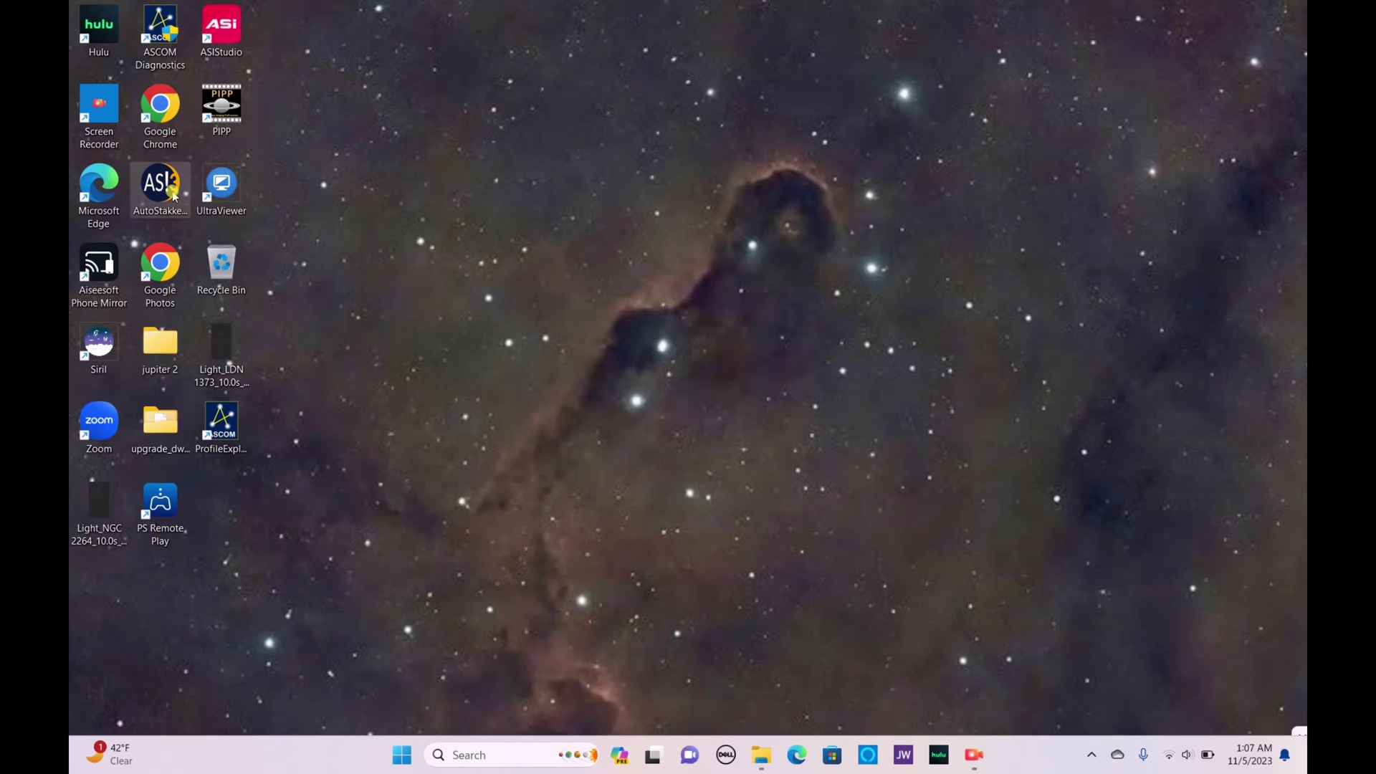
- Move AutoStakkert.exe and the PIPP shortcut from the desktop into the Recycle Bin
drag(174, 196, 228, 261)
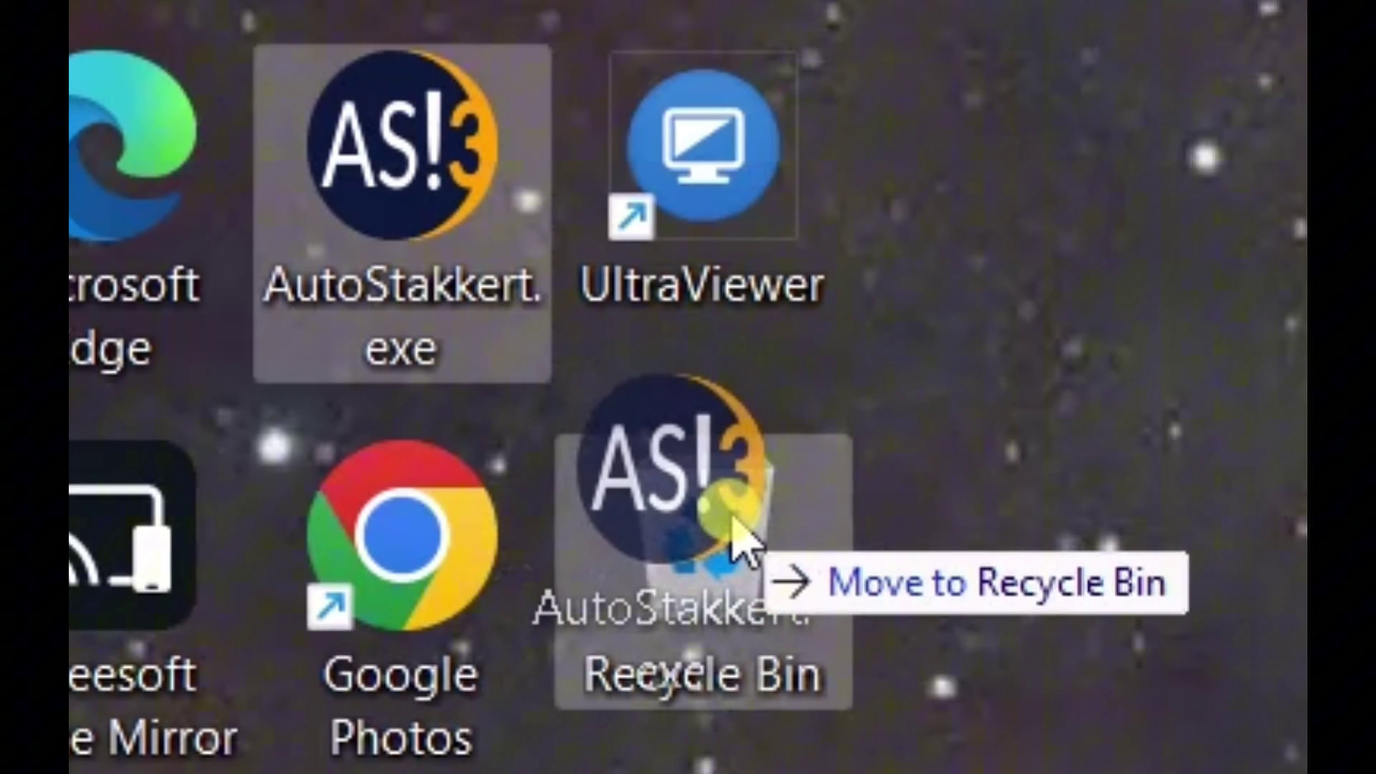
drag(732, 520, 735, 525)
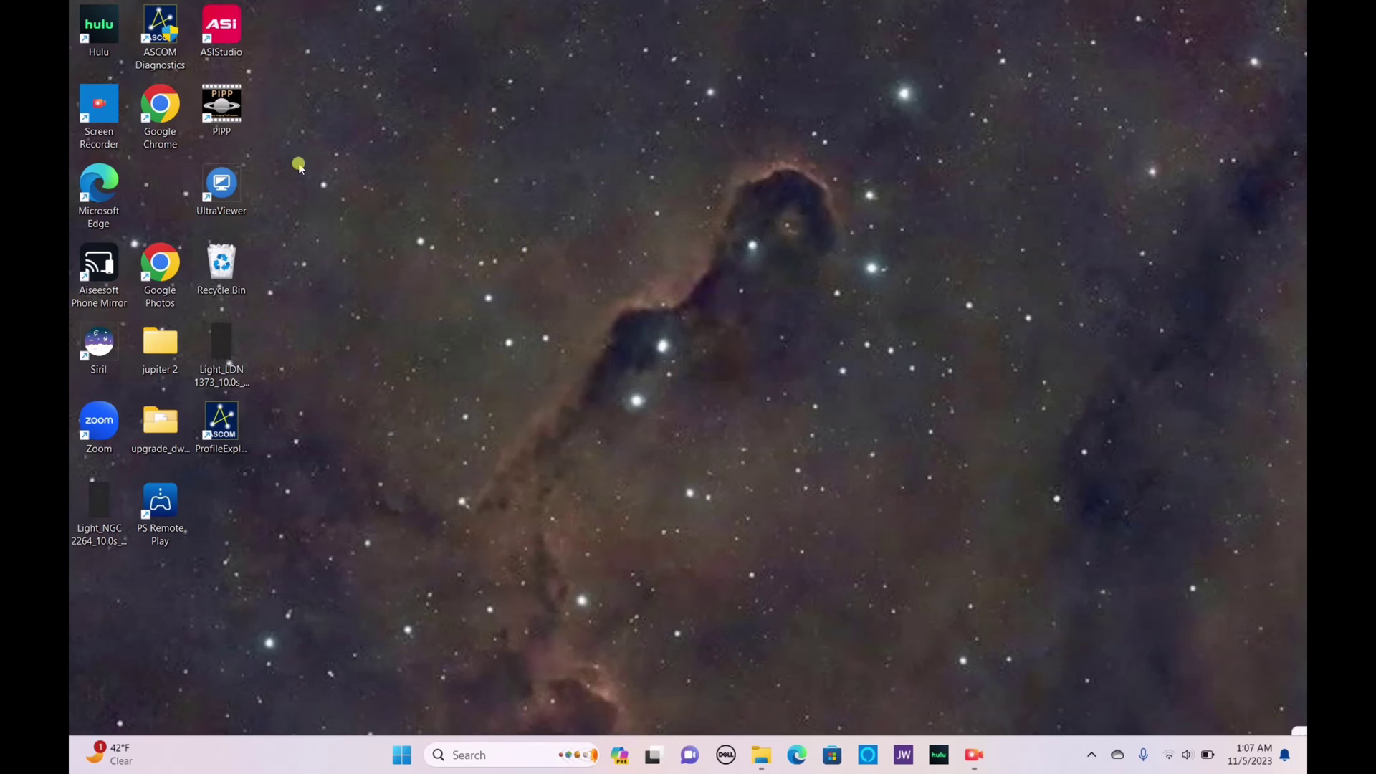
click(225, 113)
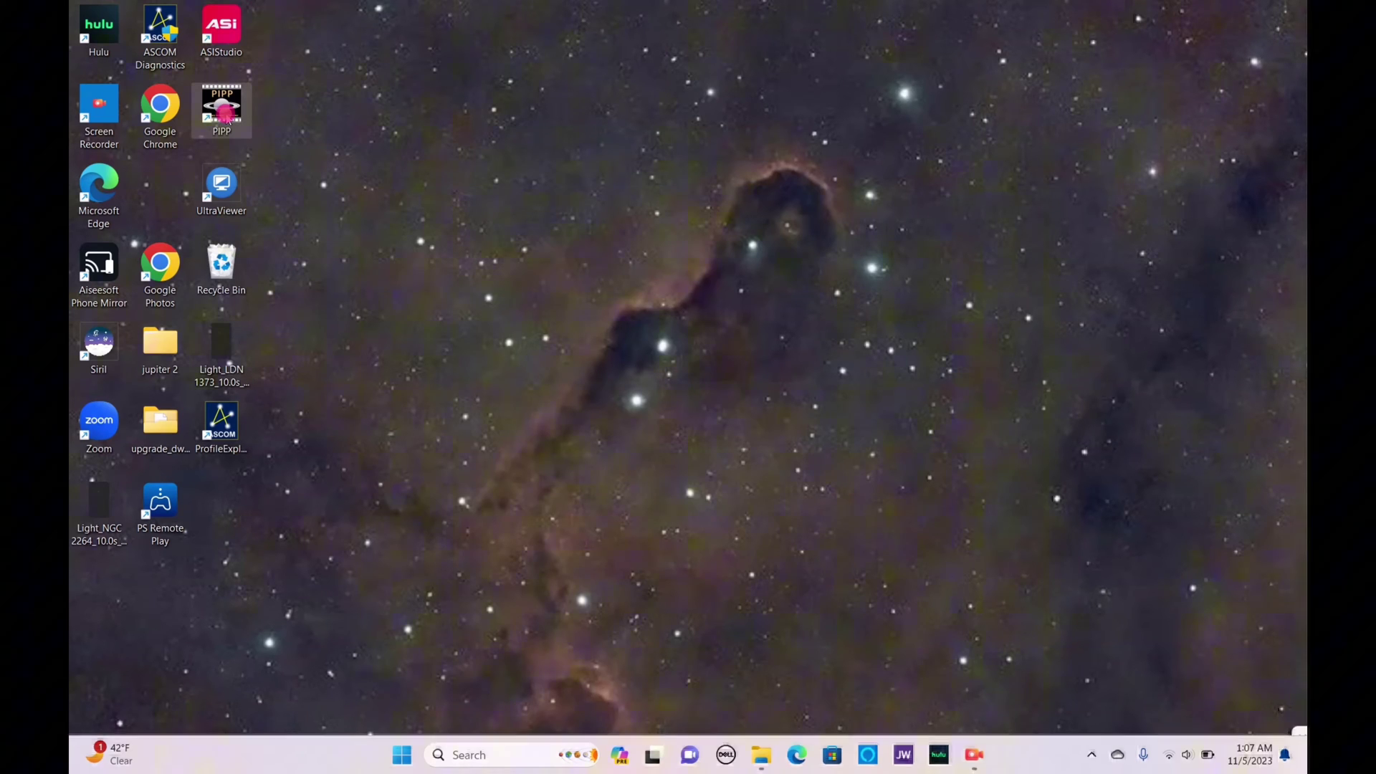
drag(225, 113, 224, 263)
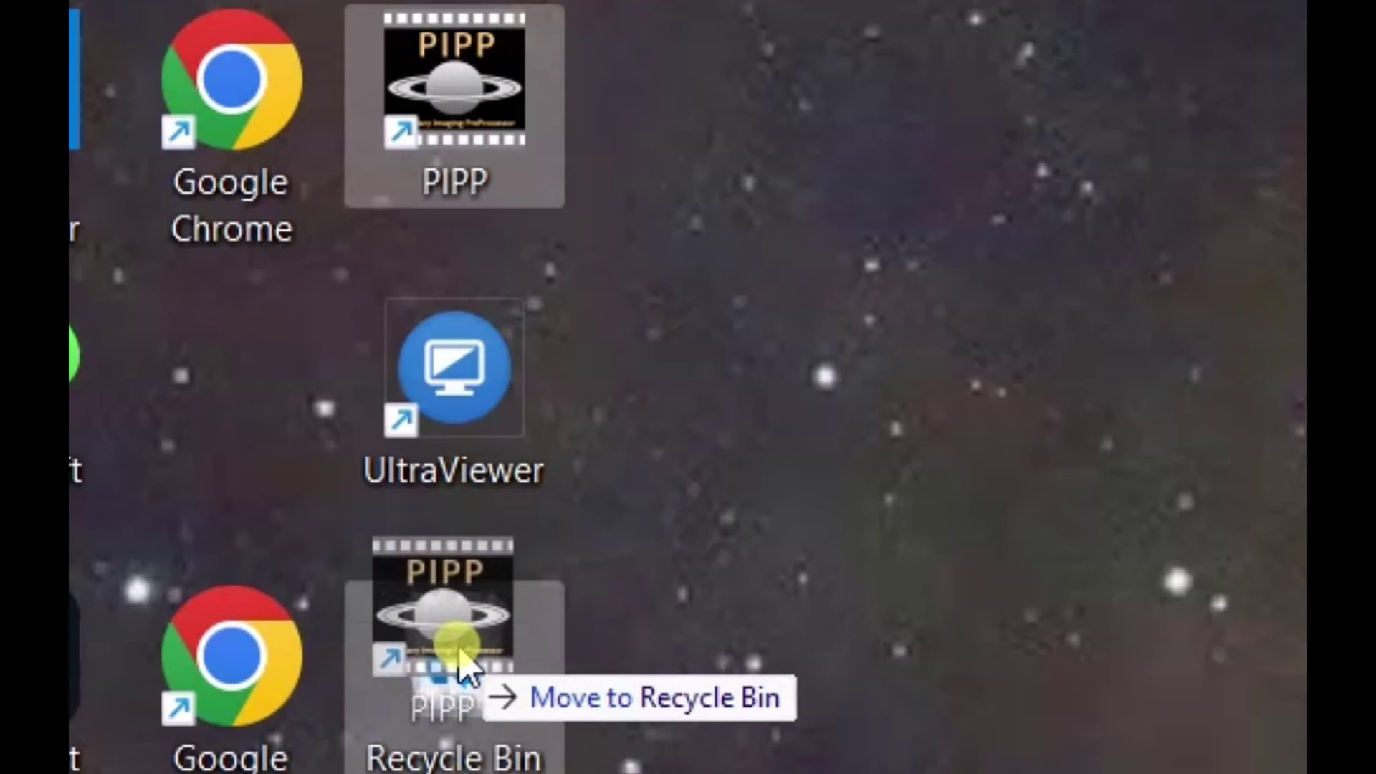
drag(460, 658, 459, 657)
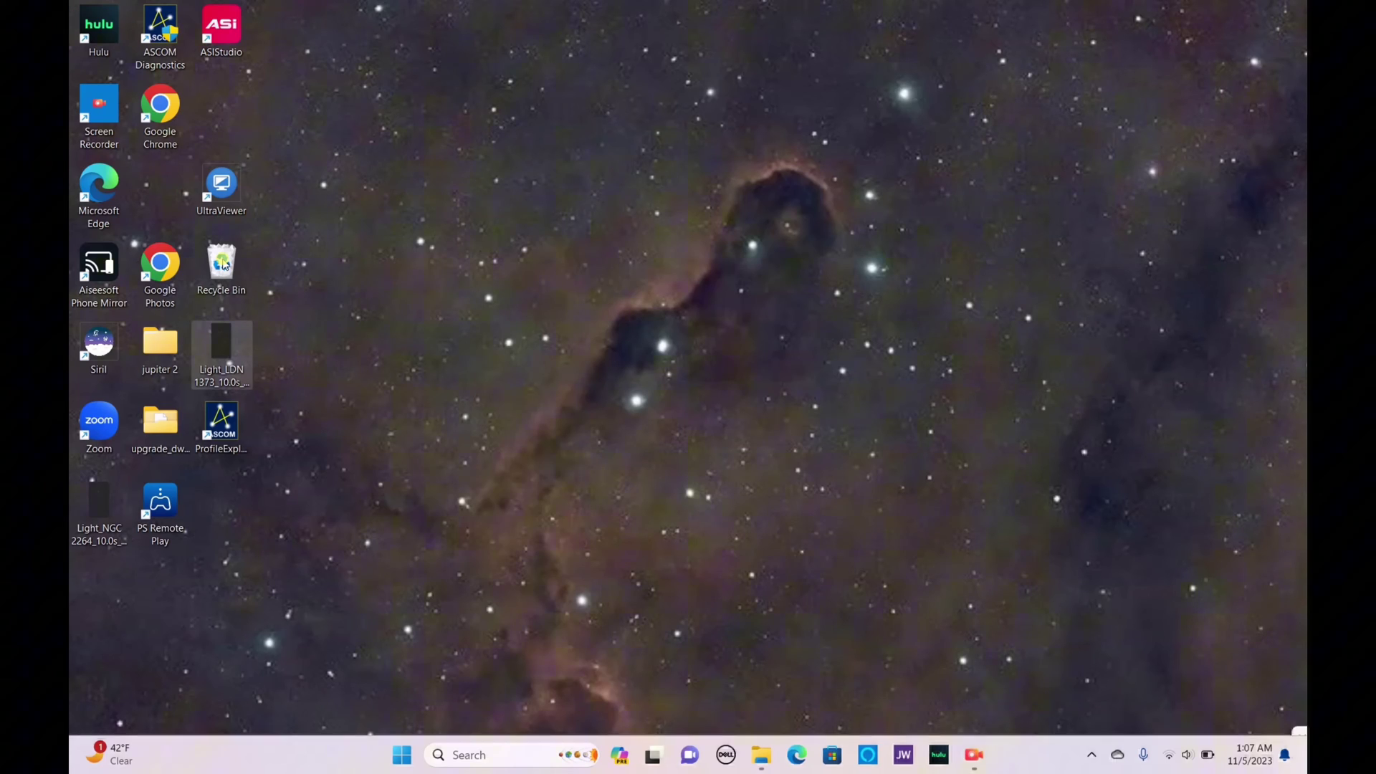
- Permanently delete both items from the Recycle Bin
double_click(224, 263)
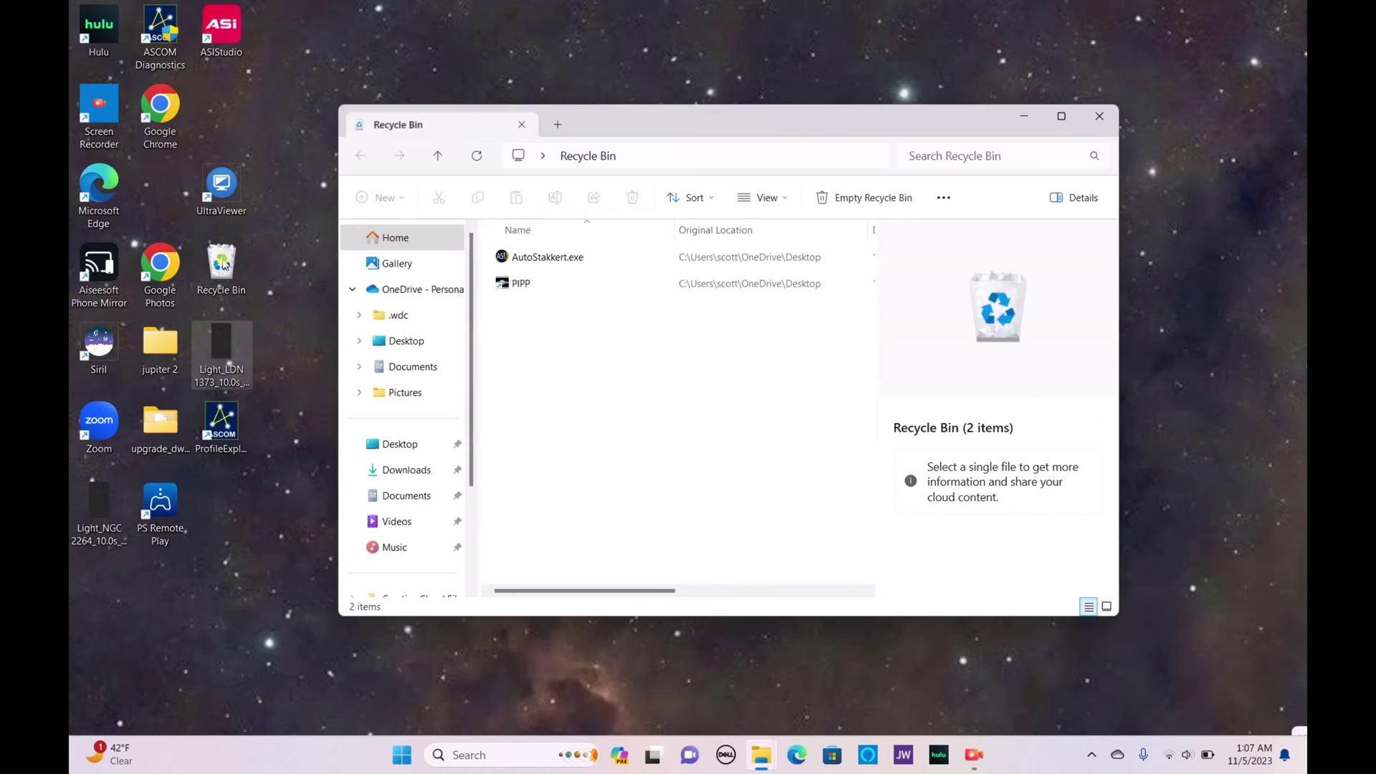
drag(602, 390, 584, 231)
click(630, 201)
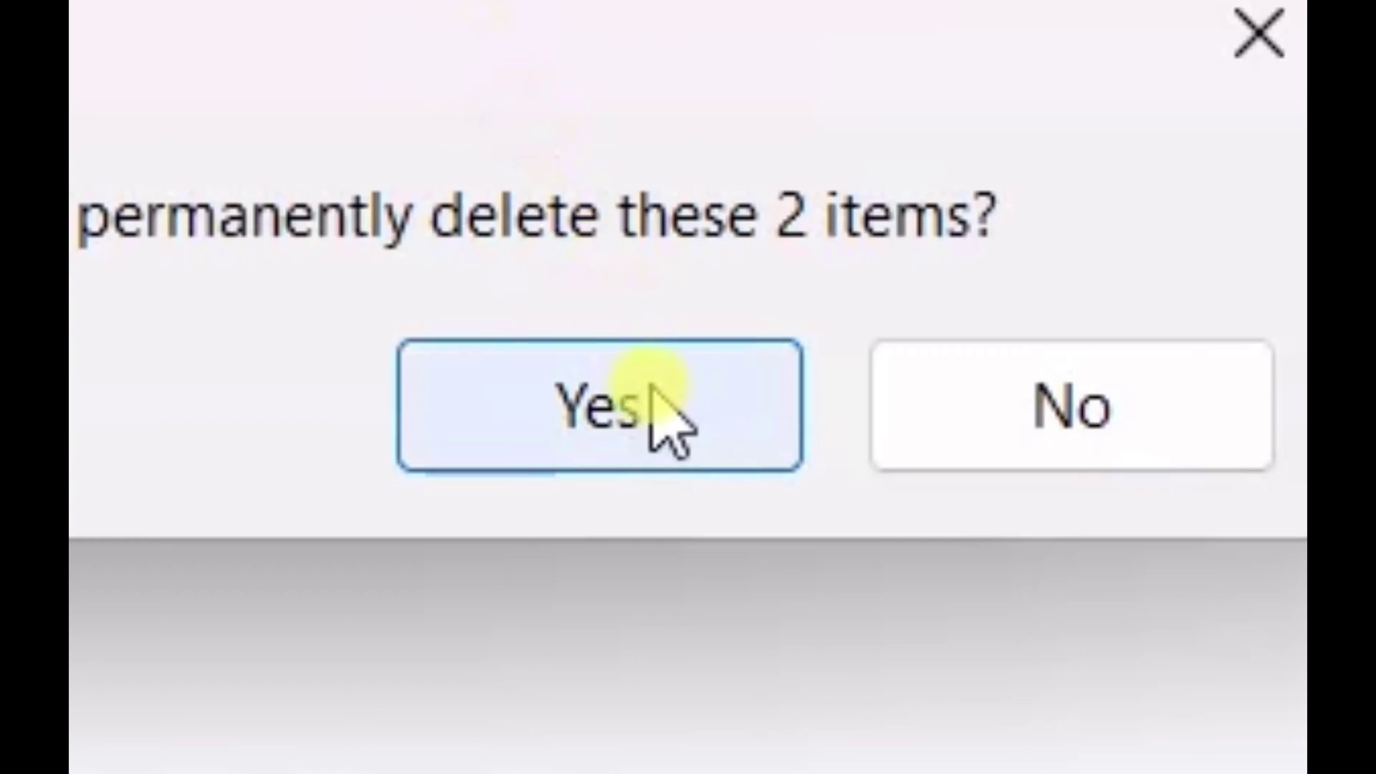
click(750, 386)
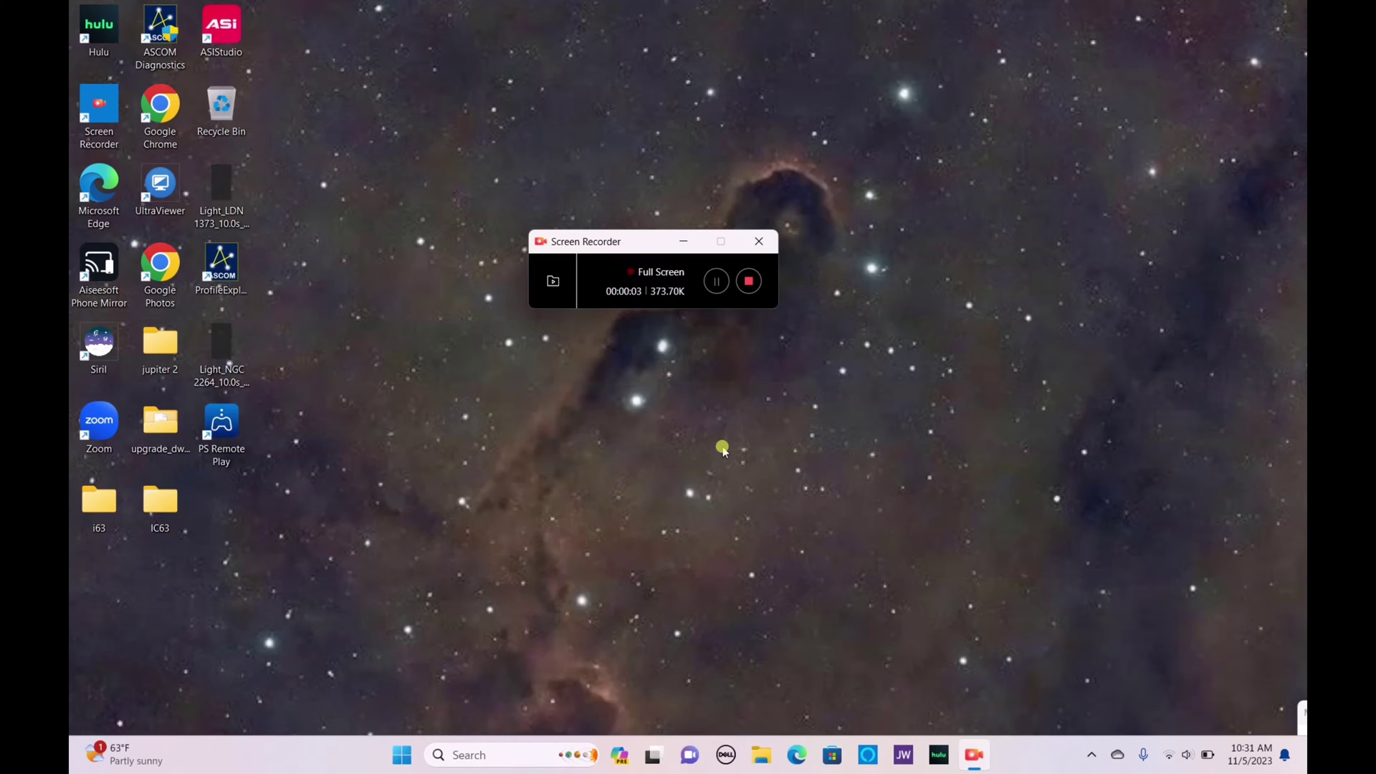
- Minimize the Screen Recorder widget to reveal the desktop icons
click(683, 241)
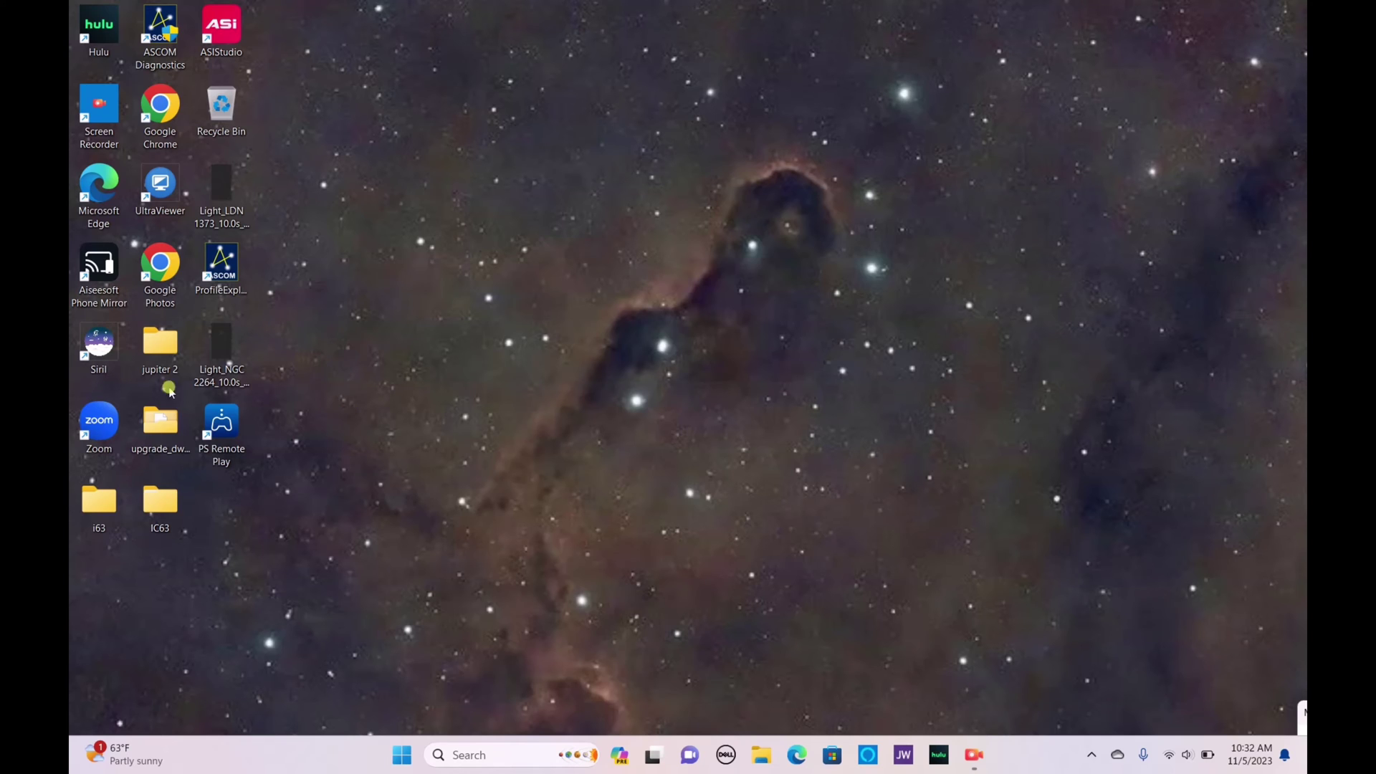
- Find the ASICAP folder, open CapObj, and launch ASI Studio
click(461, 754)
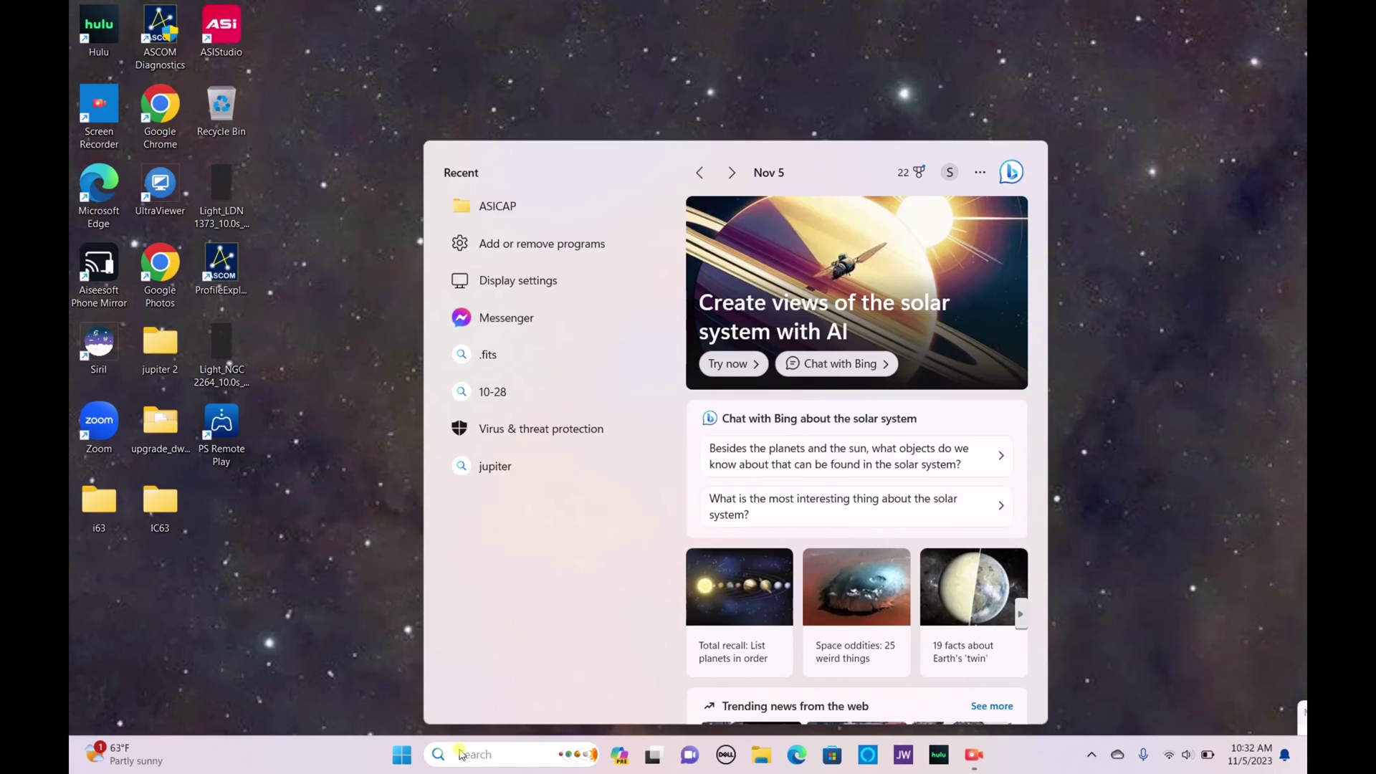
text(asicap)
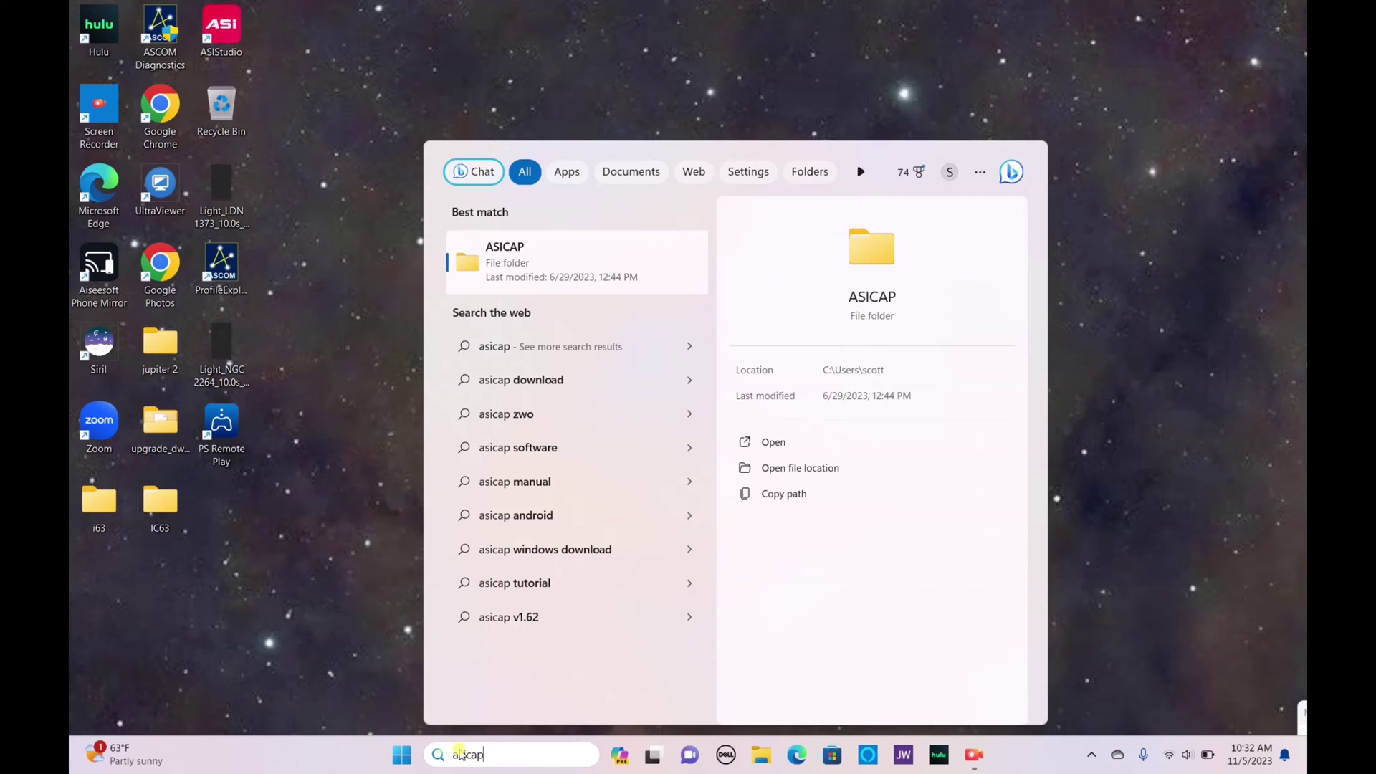
click(767, 445)
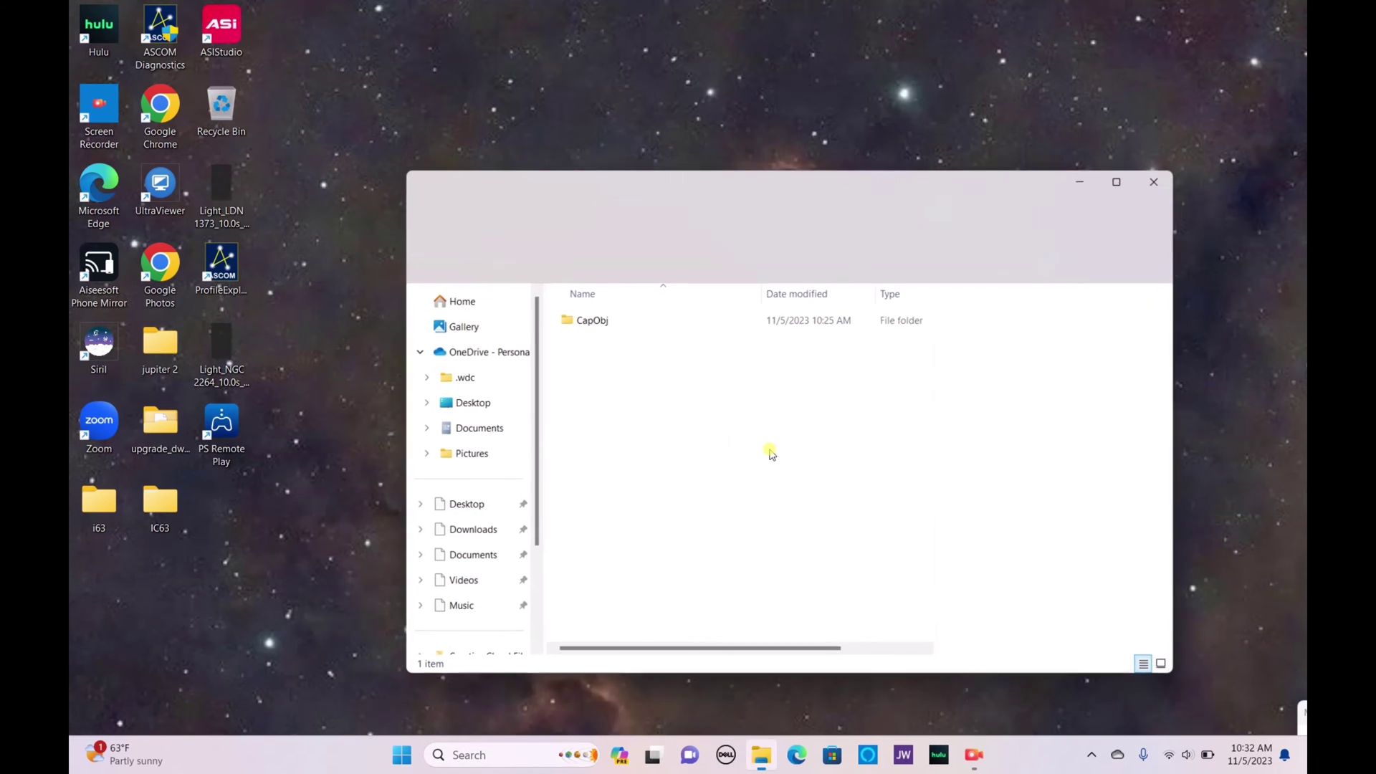
double_click(591, 320)
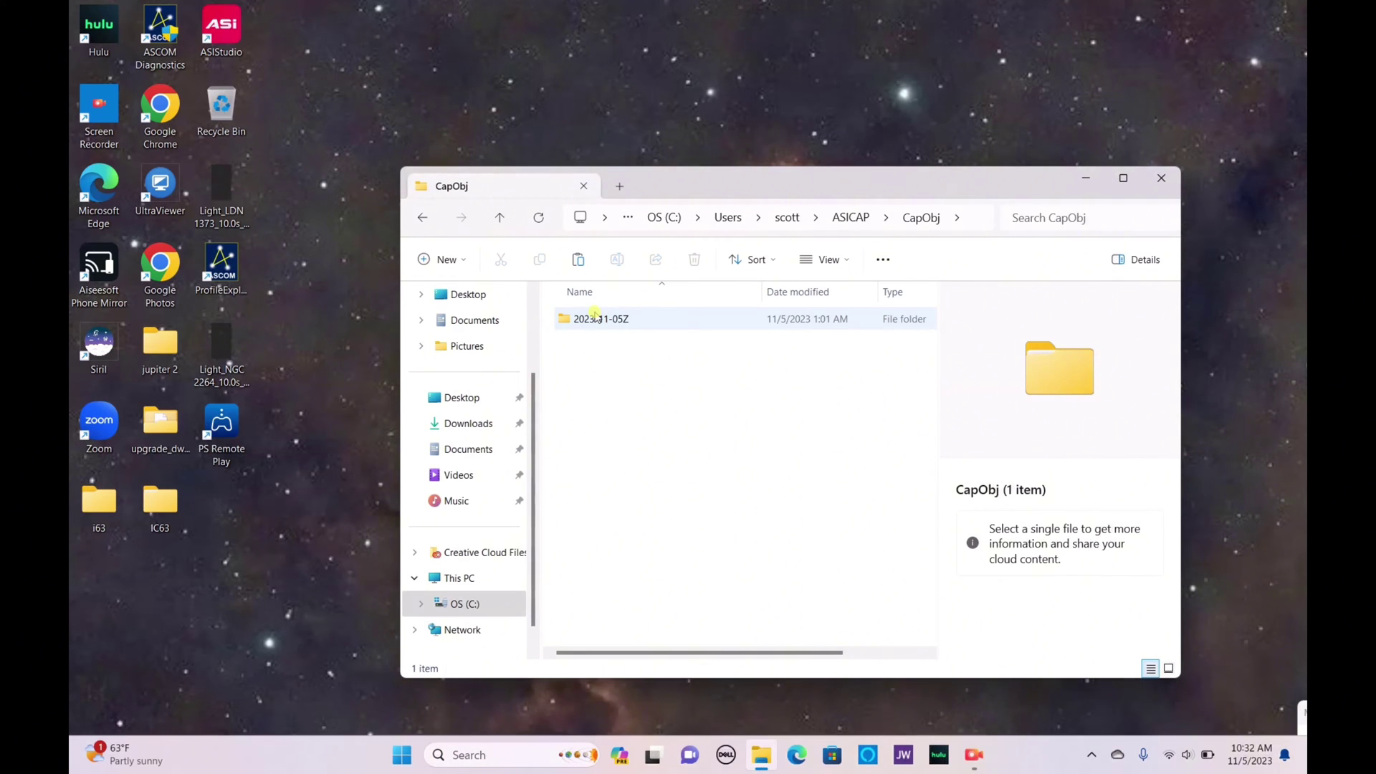
double_click(212, 45)
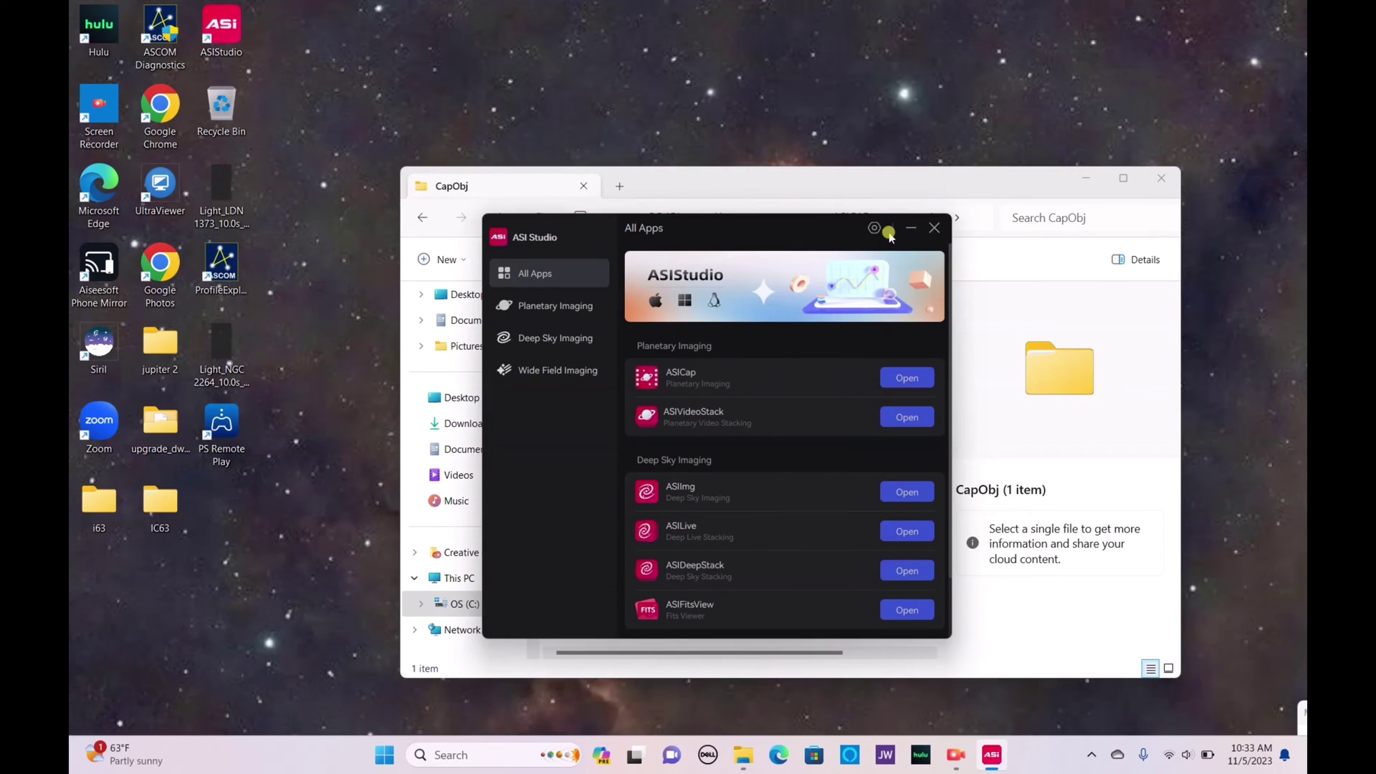
- Open the 2023-11-05Z folder and select its first four AVI videos beside ASI Studio
drag(823, 228, 154, 248)
double_click(710, 319)
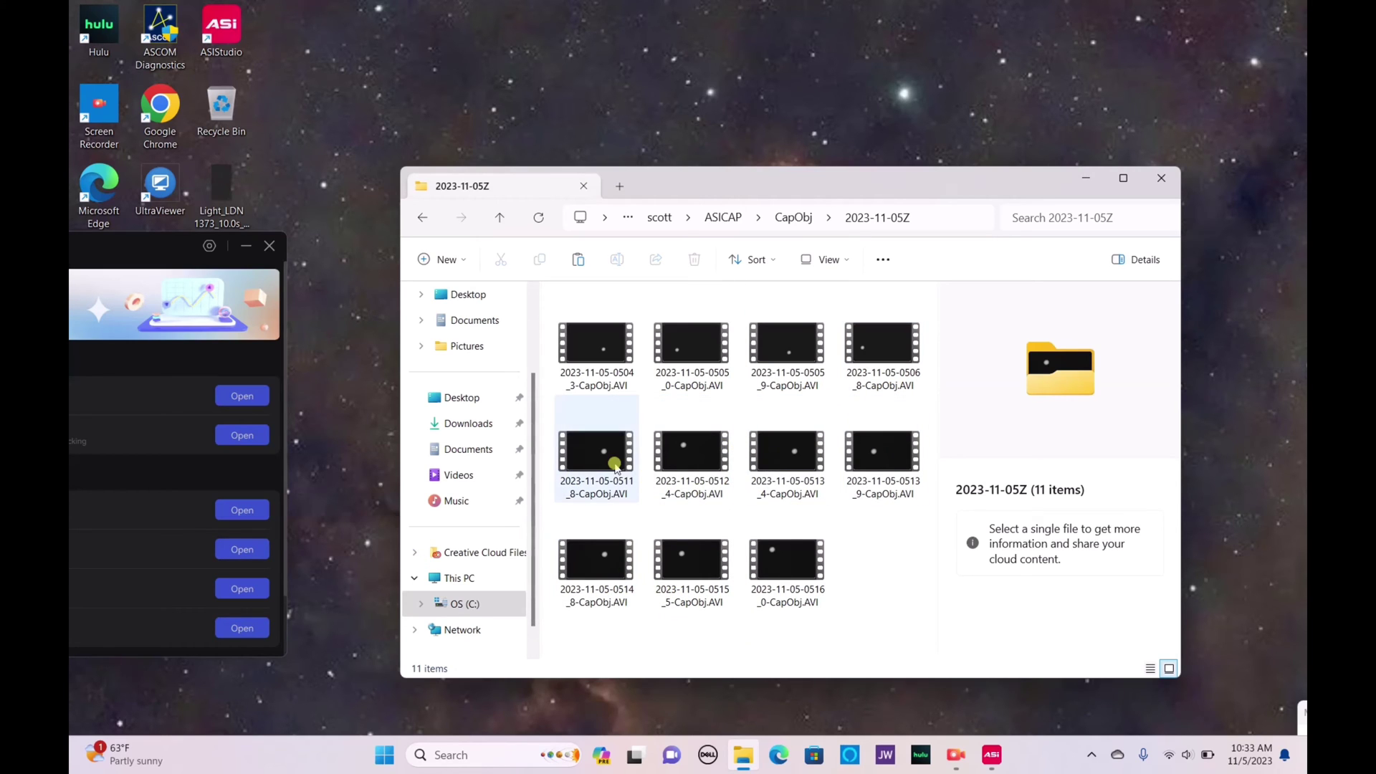
mouse_move(613, 466)
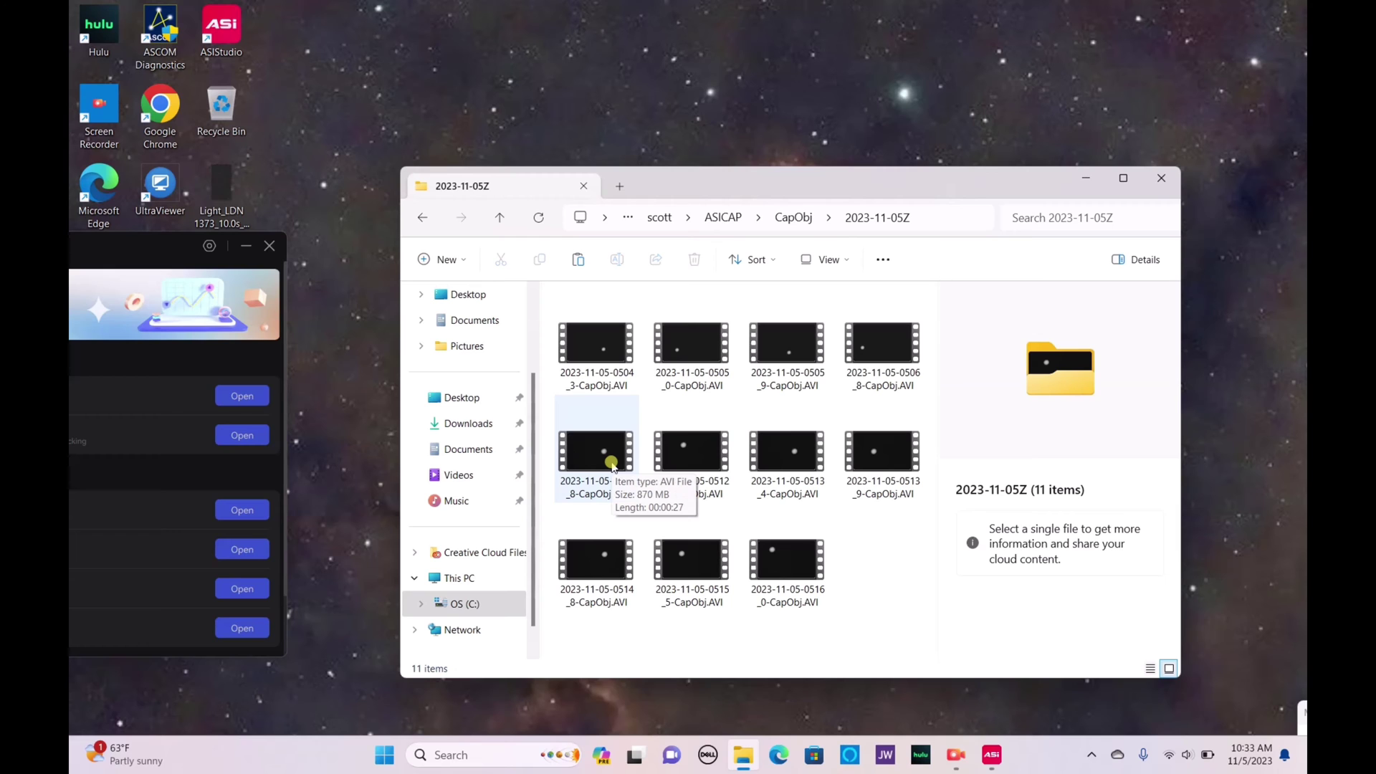
drag(119, 245, 367, 53)
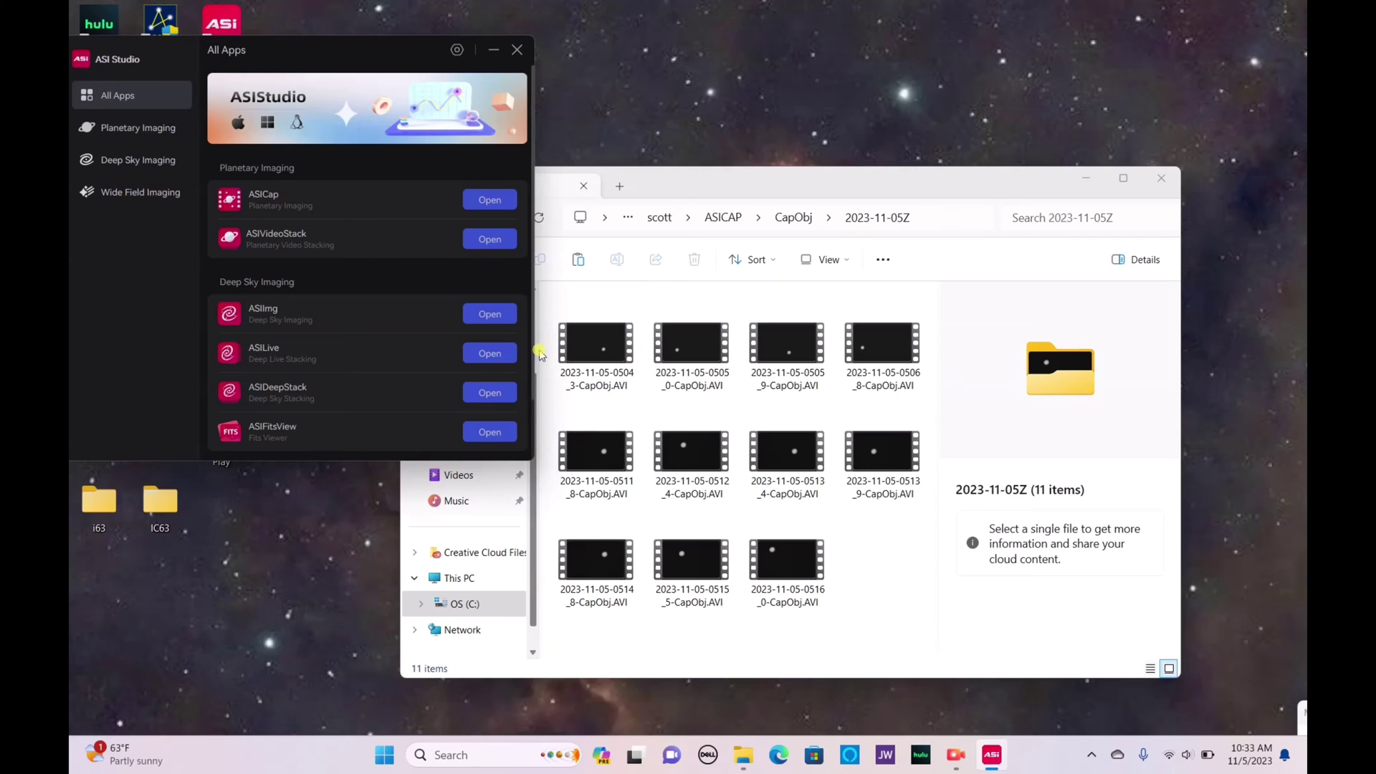
drag(544, 350, 880, 361)
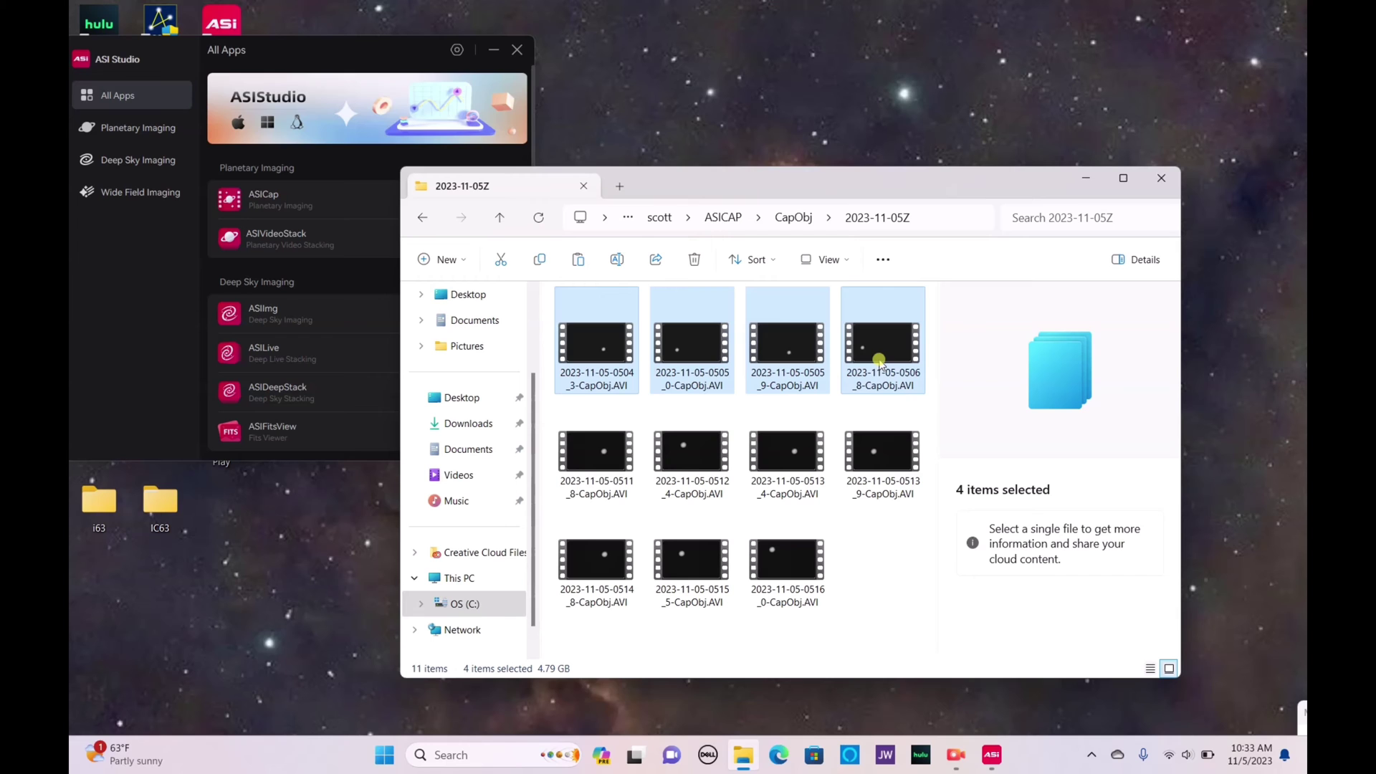
drag(692, 187, 790, 148)
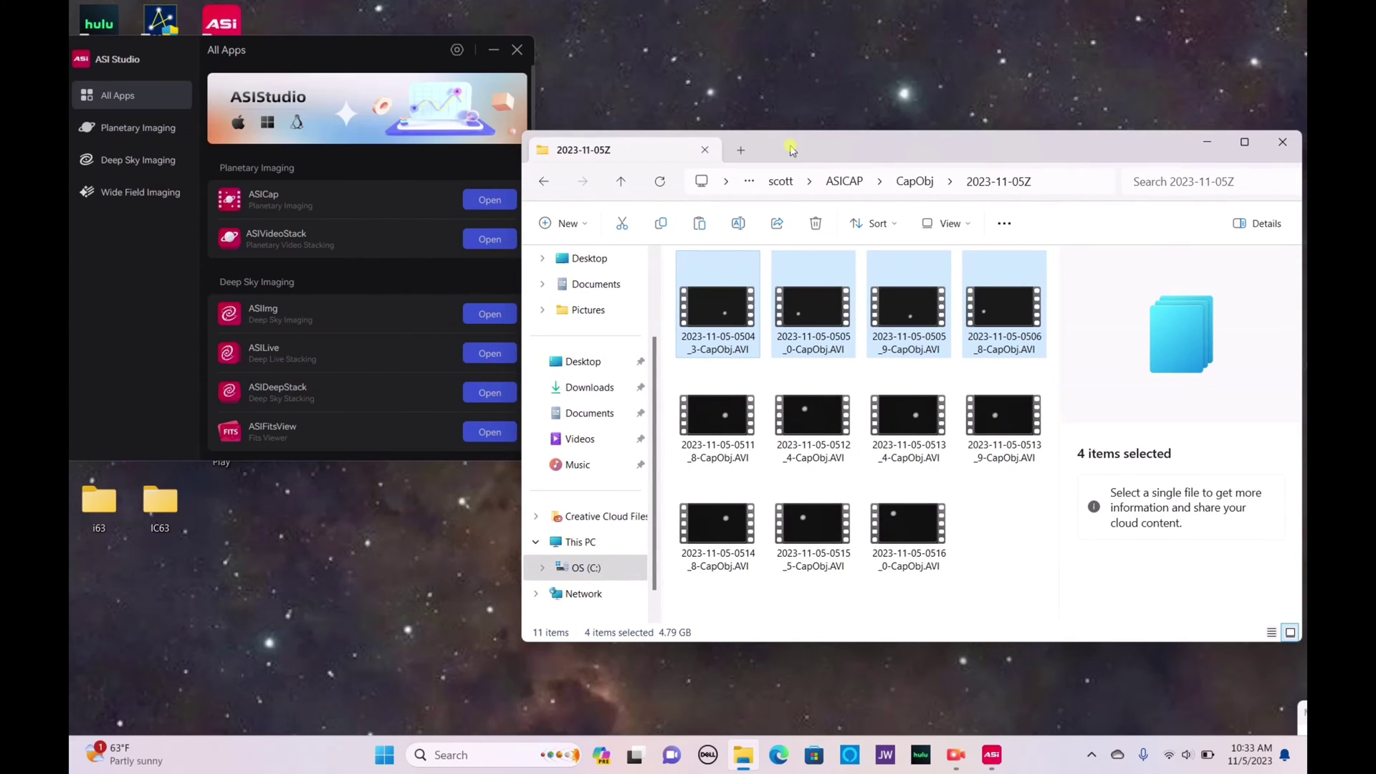
- Import the four selected AVIs into ASIVideoStack as colour-camera RGGB captures
click(474, 241)
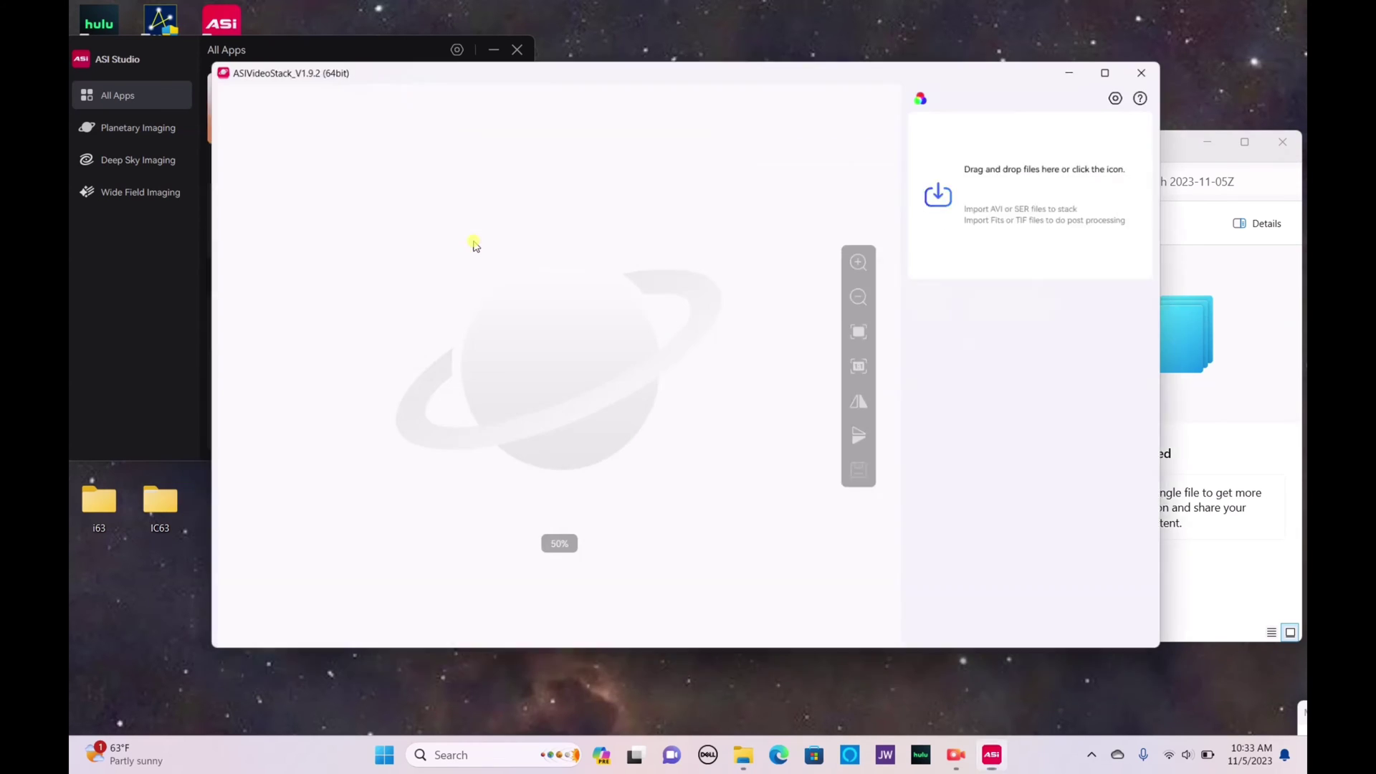
drag(1023, 74, 796, 53)
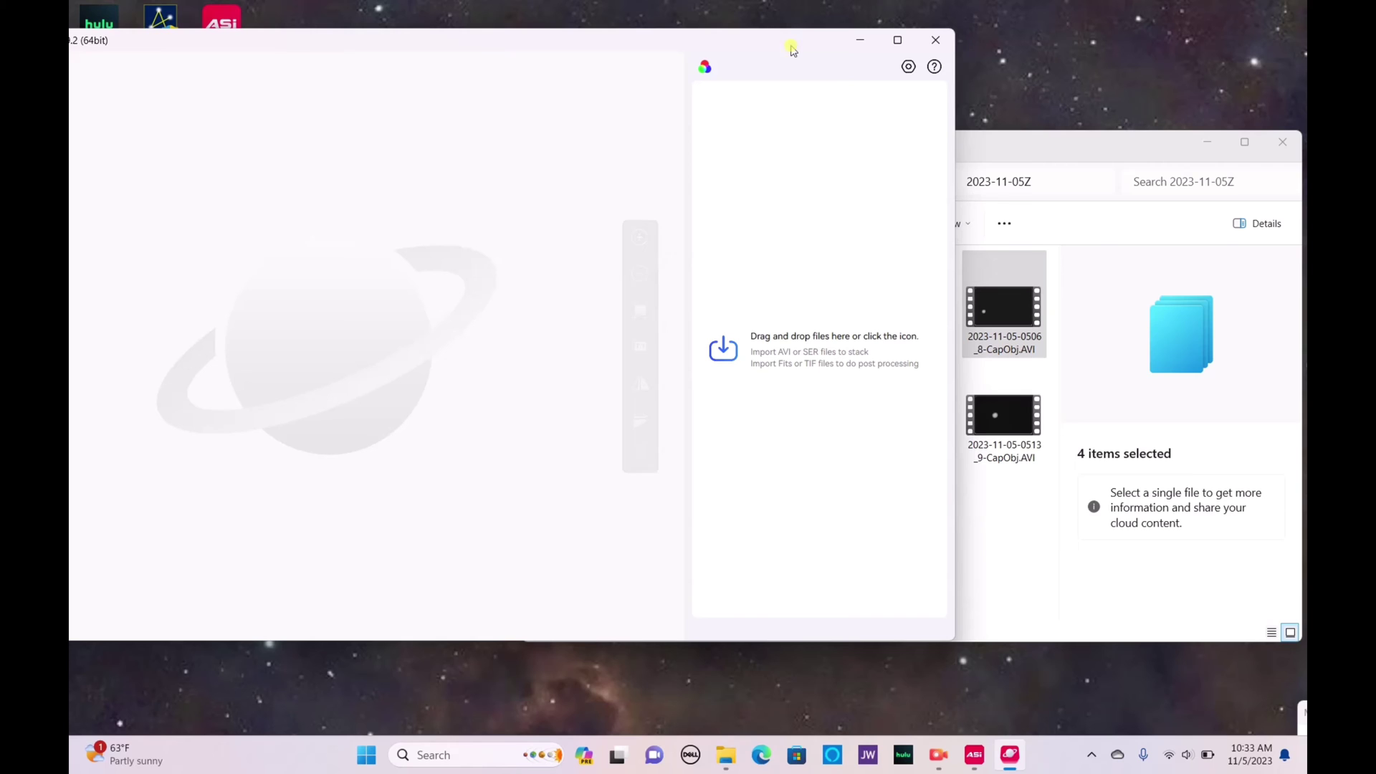
drag(1107, 150, 895, 385)
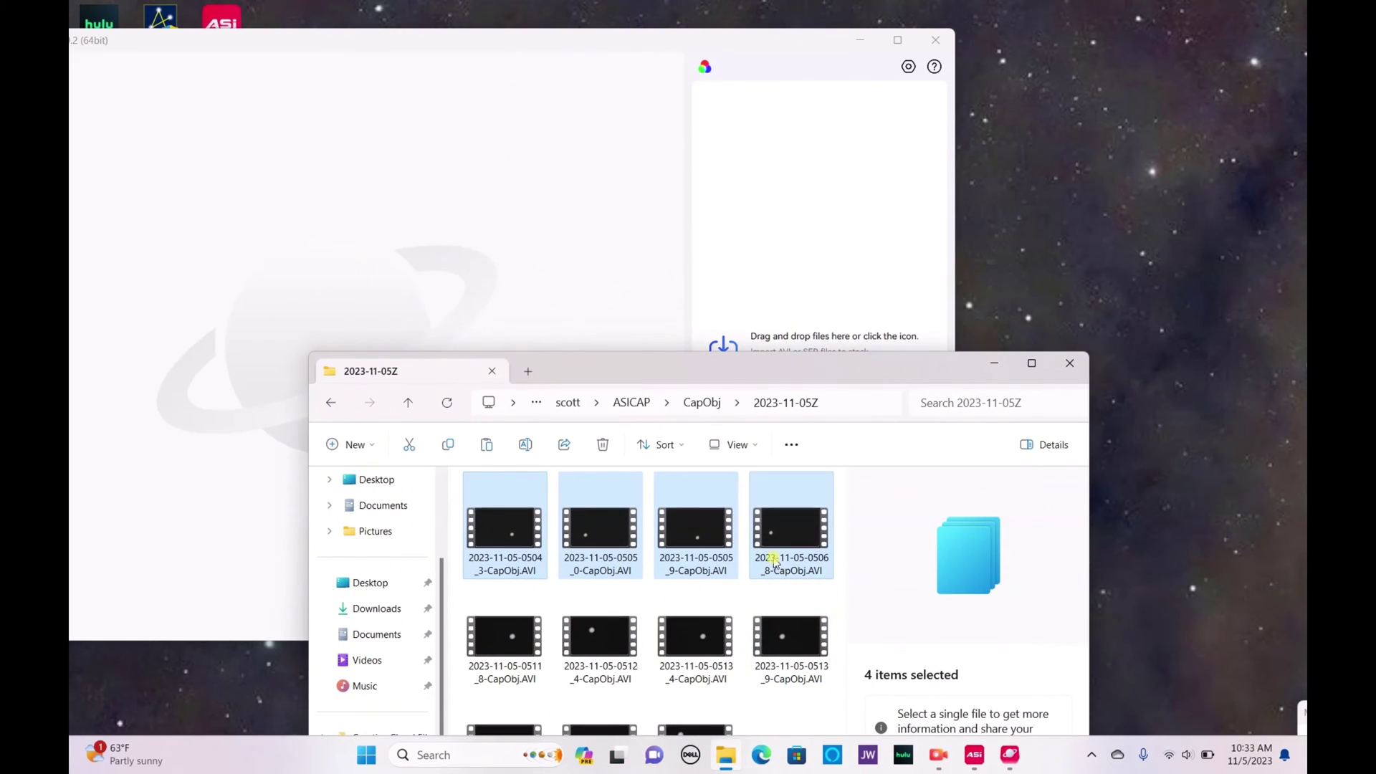
drag(774, 561, 792, 278)
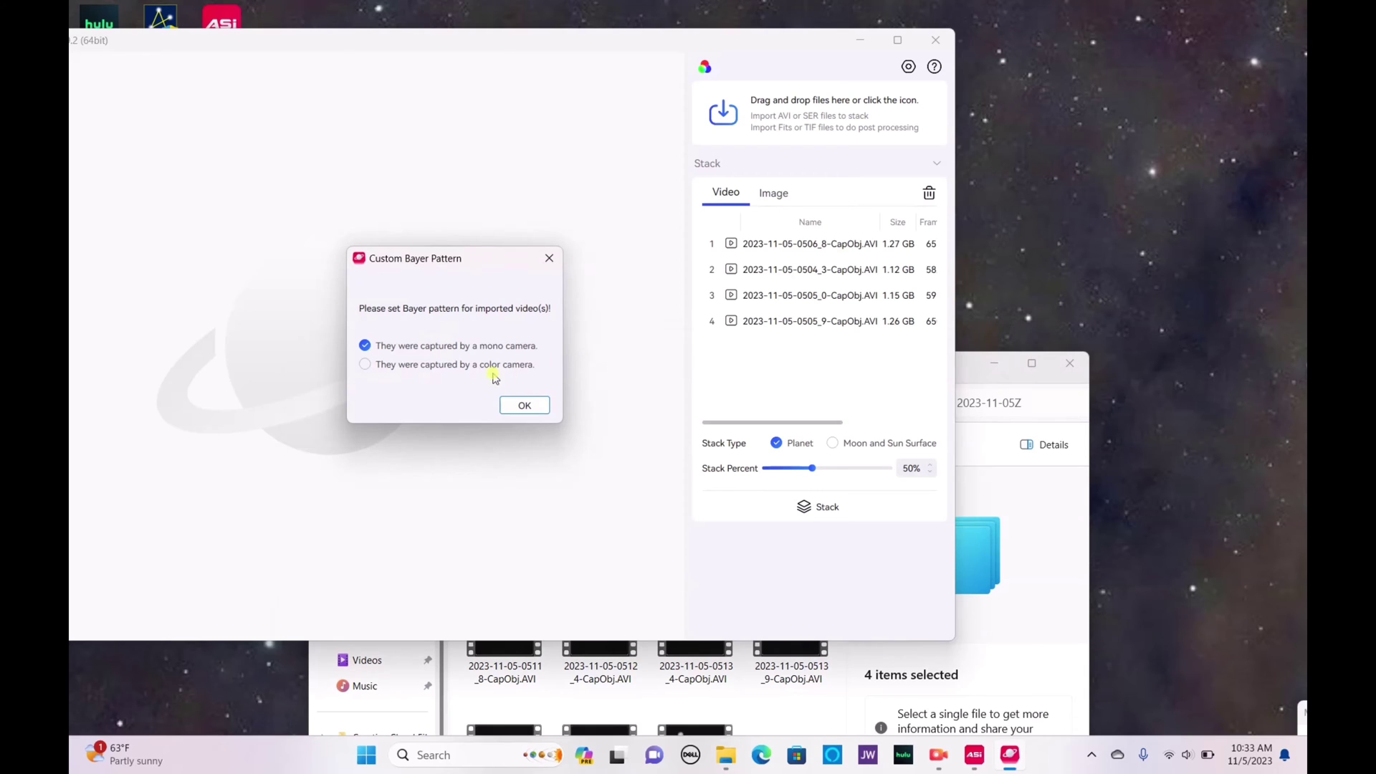
click(392, 372)
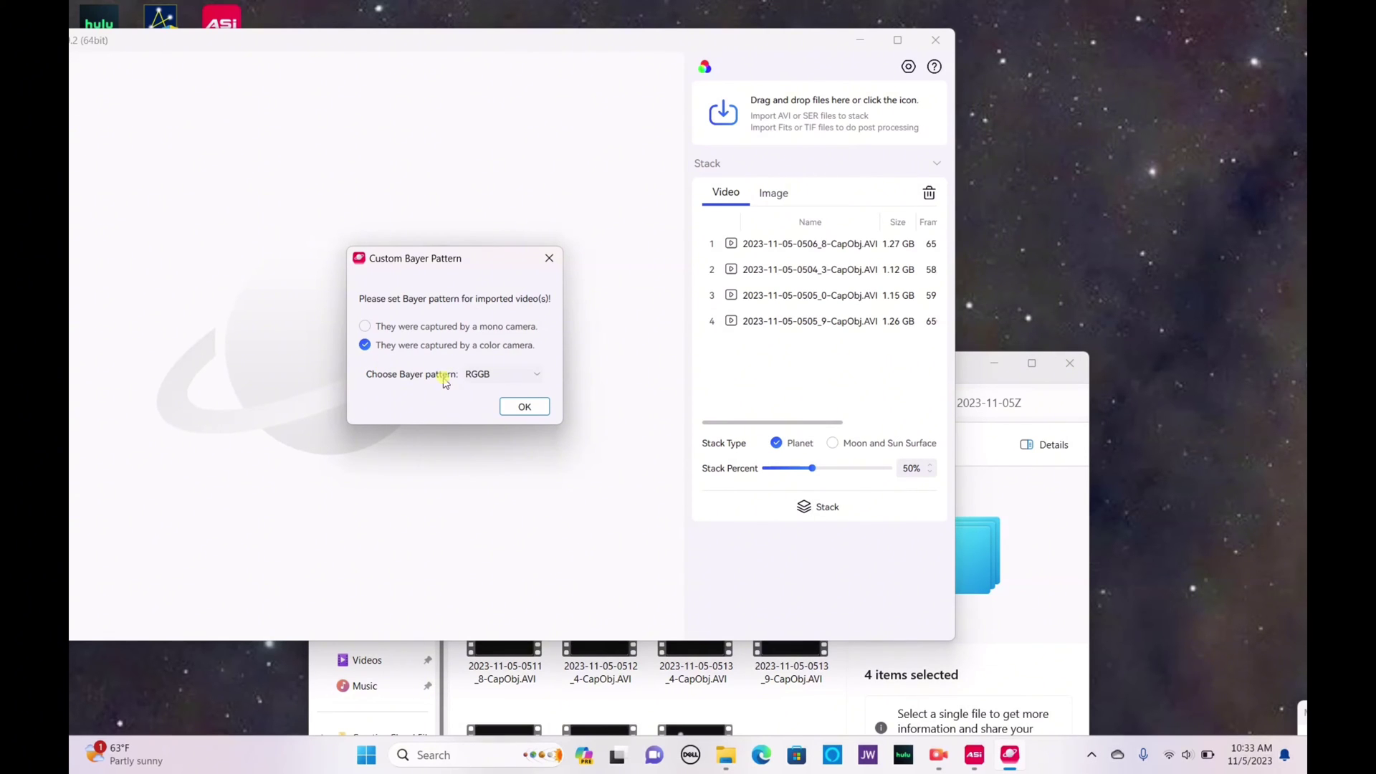
click(525, 404)
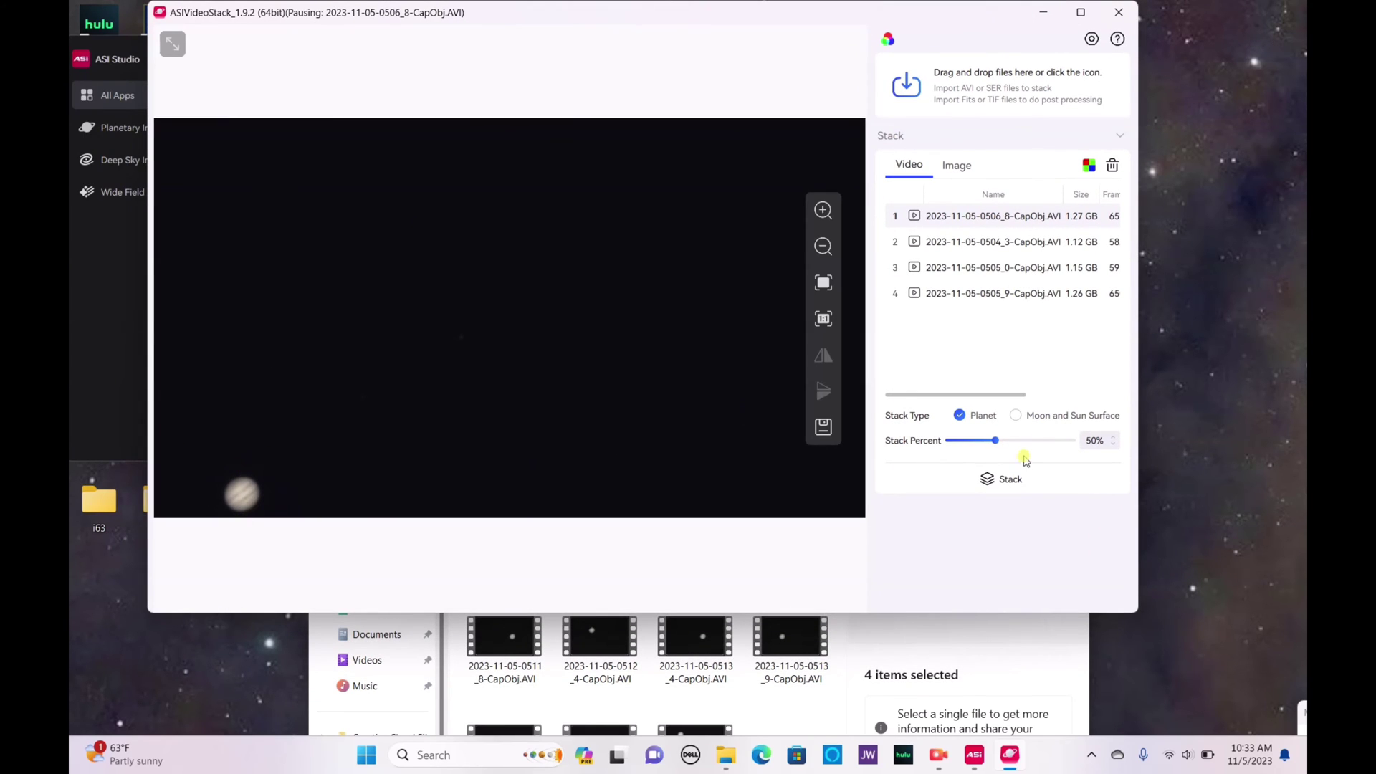
- Set Stack Percent to 94% and stack the four videos
drag(995, 440, 1062, 445)
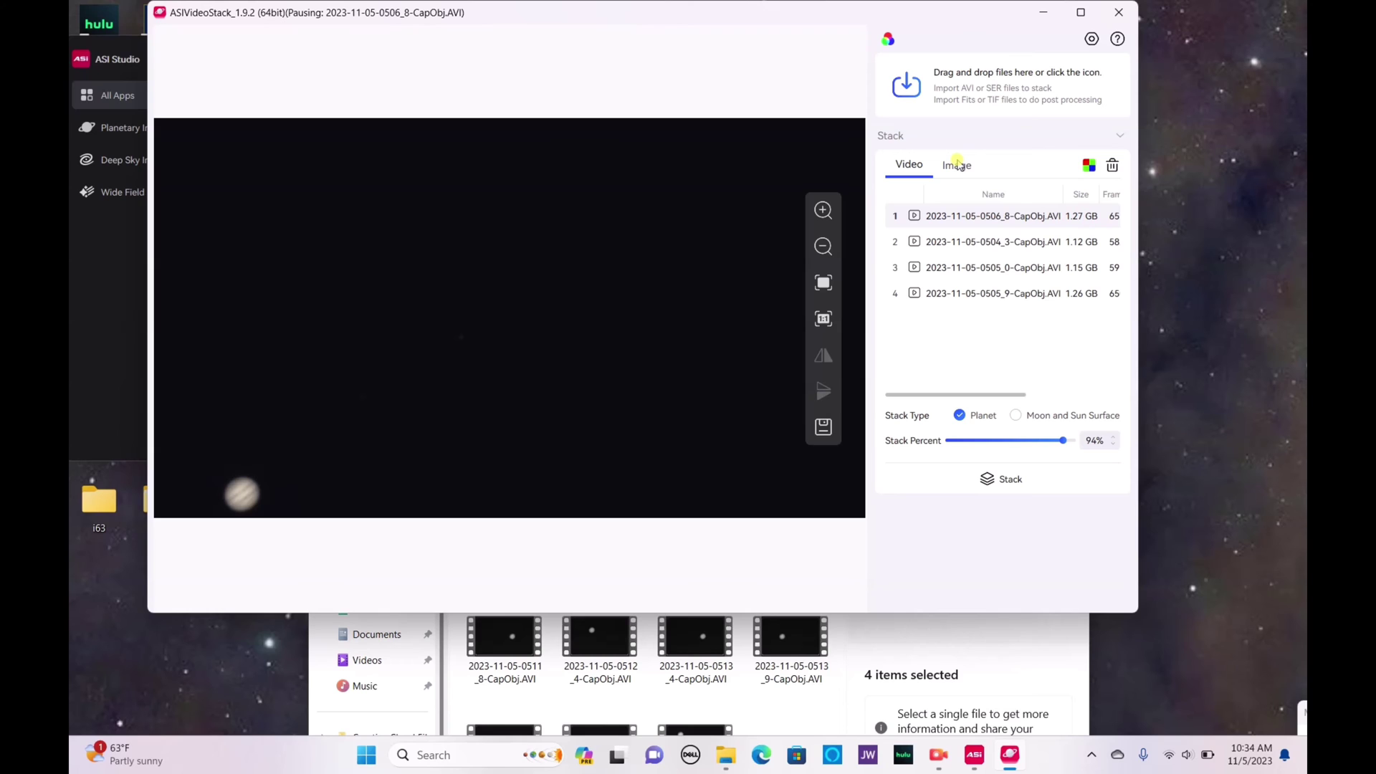
click(998, 486)
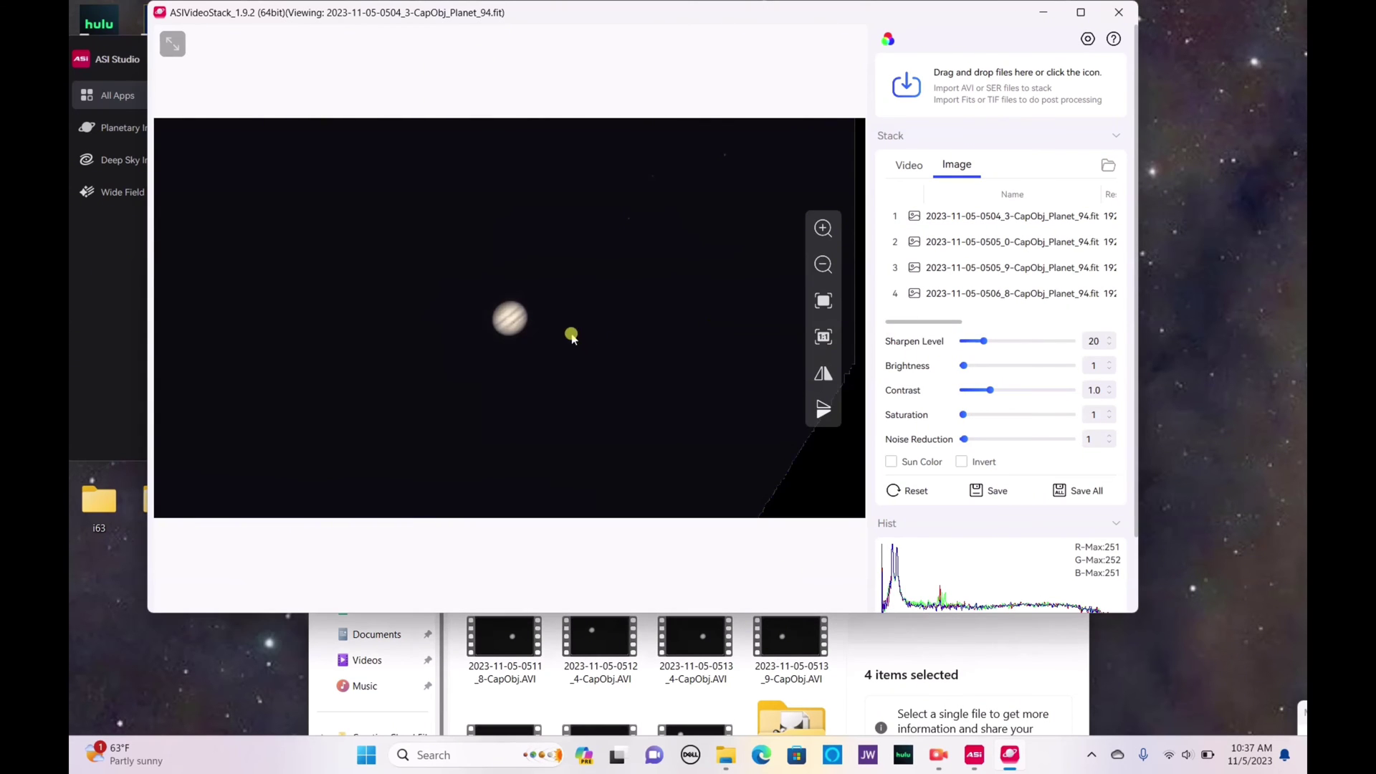
- Raise sharpening to about 49, saturation to 45, contrast to 1.3, noise reduction to 17
scroll(514, 332, up, 4)
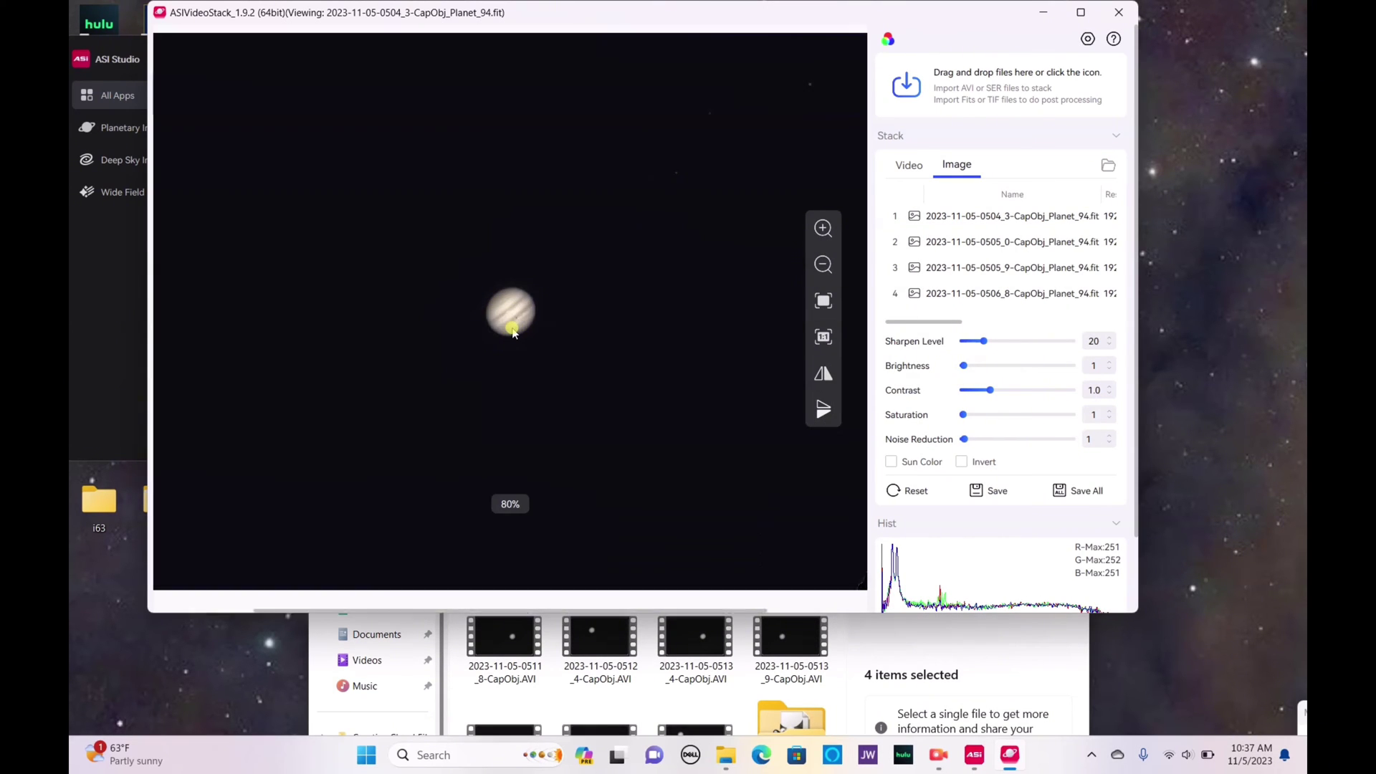
scroll(511, 328, up, 3)
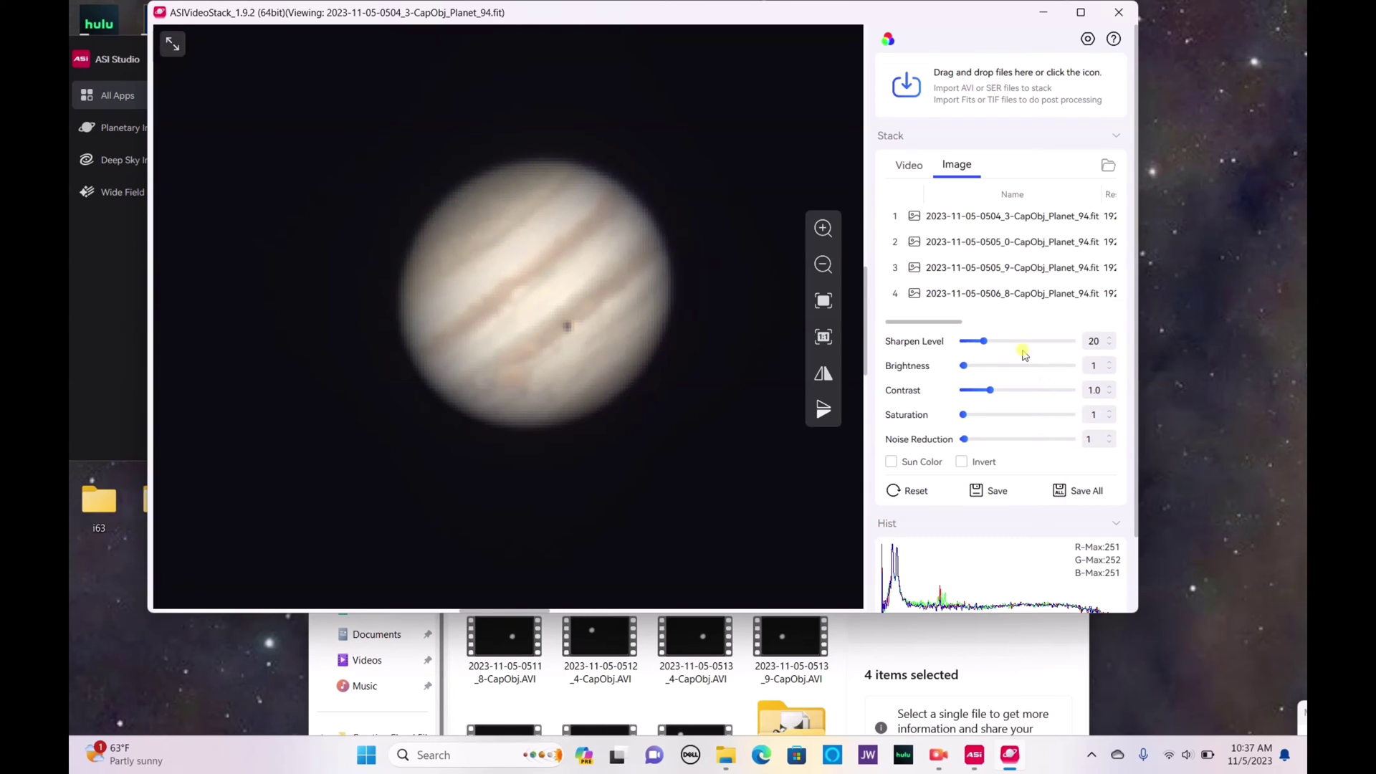
drag(988, 344, 992, 344)
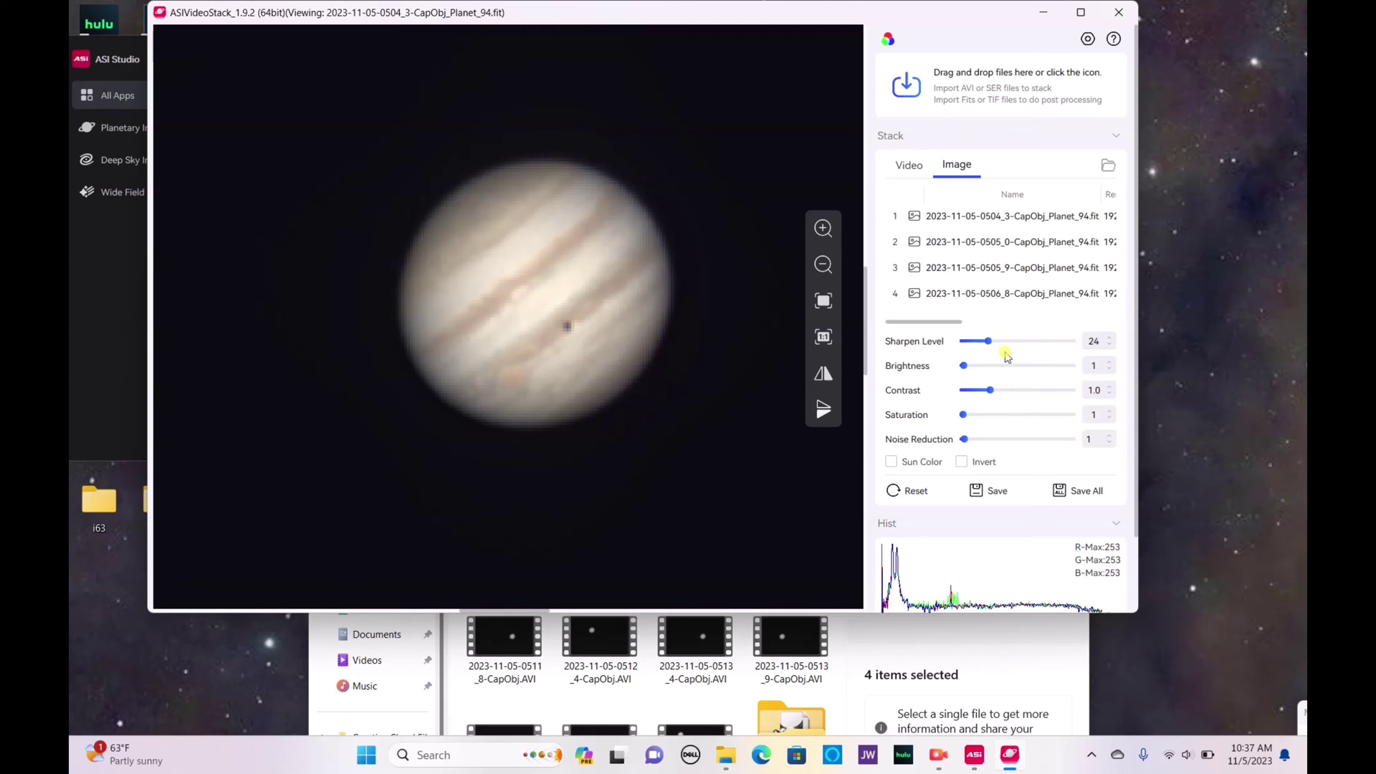
drag(989, 342, 1017, 346)
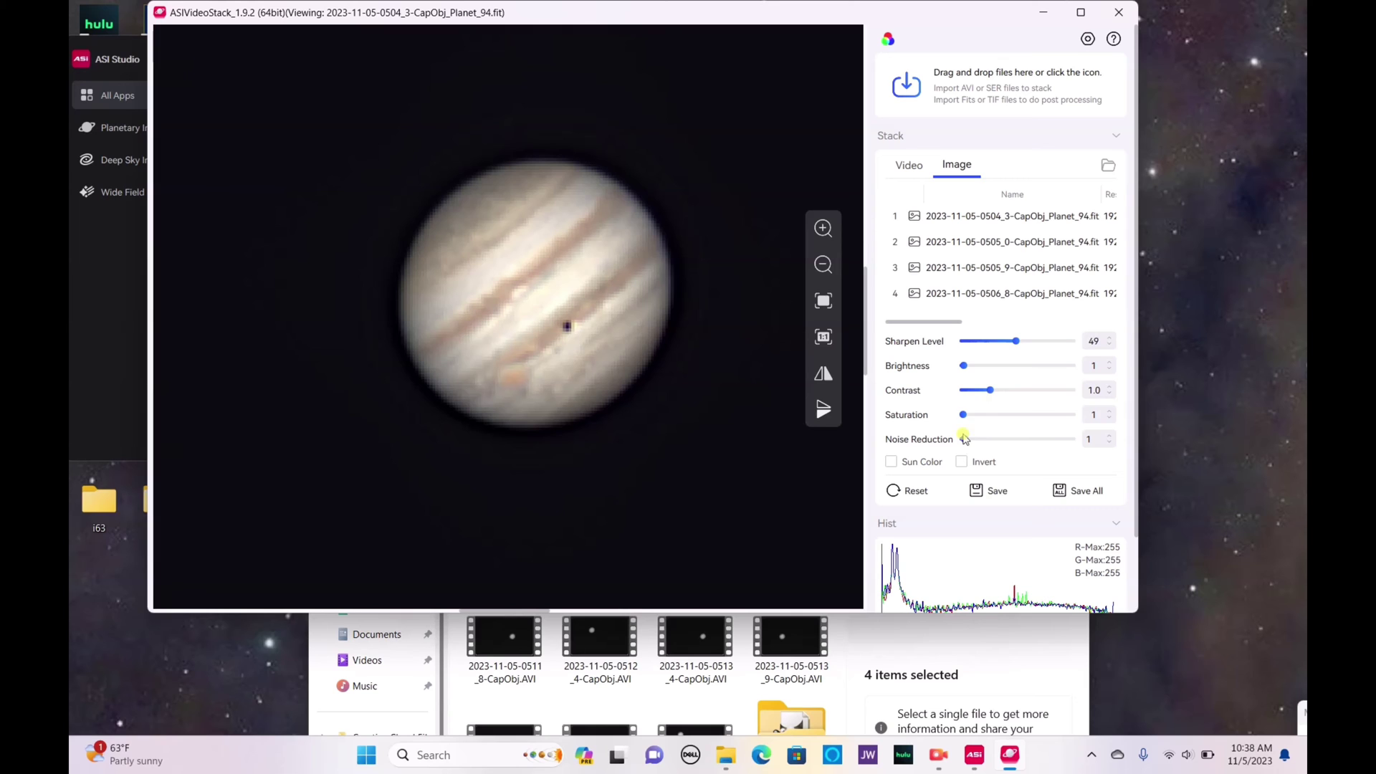
drag(963, 414, 1001, 390)
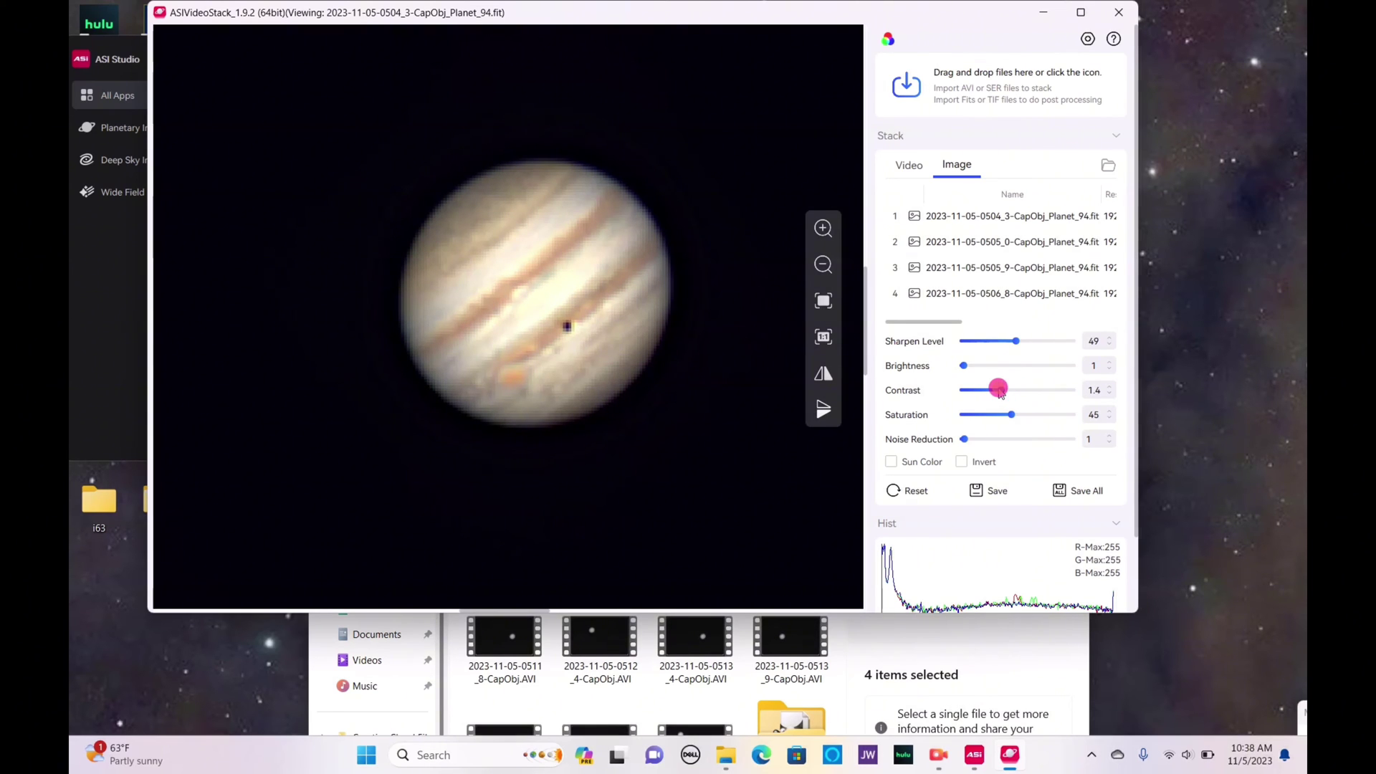
drag(1000, 392, 958, 370)
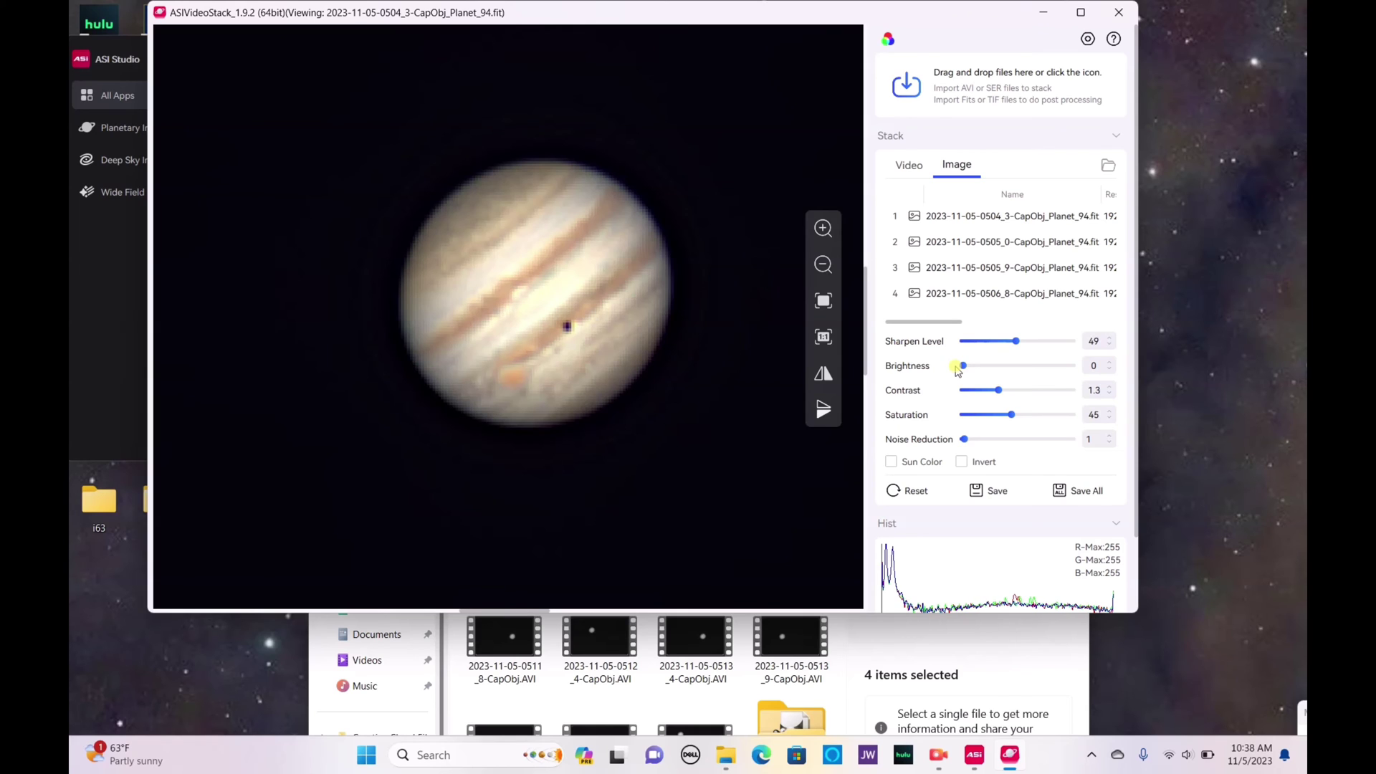
drag(964, 439, 982, 443)
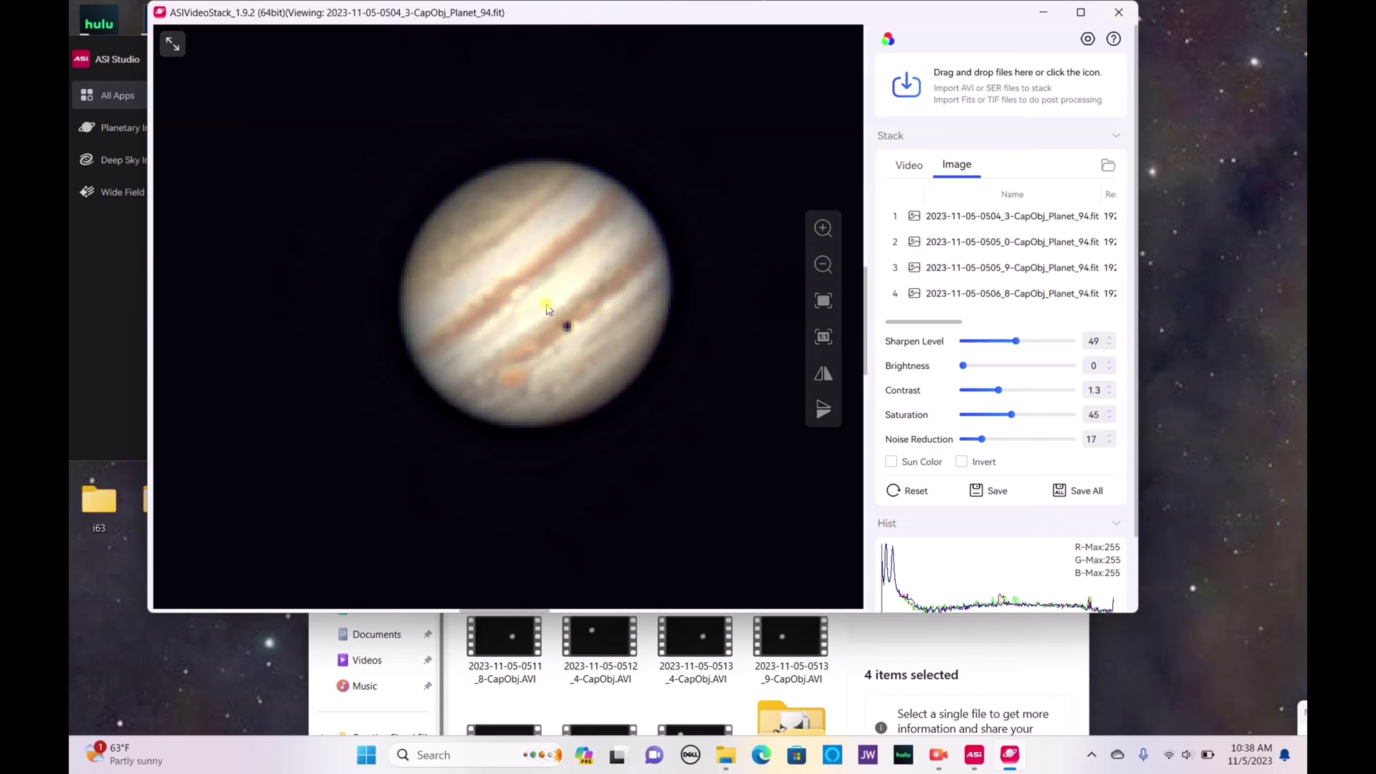
- Push the Sharpen Level to its maximum of 100
scroll(548, 307, down, 2)
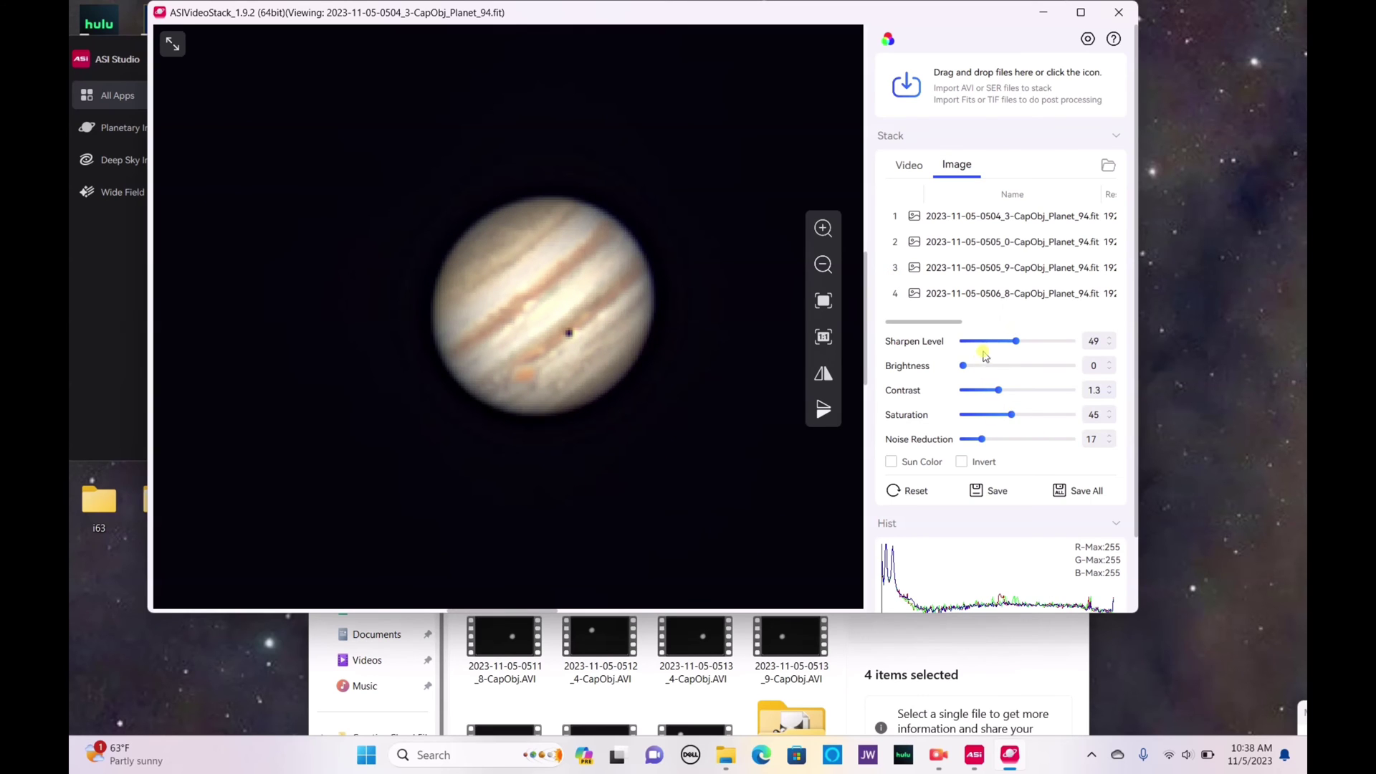
drag(1016, 342, 1098, 342)
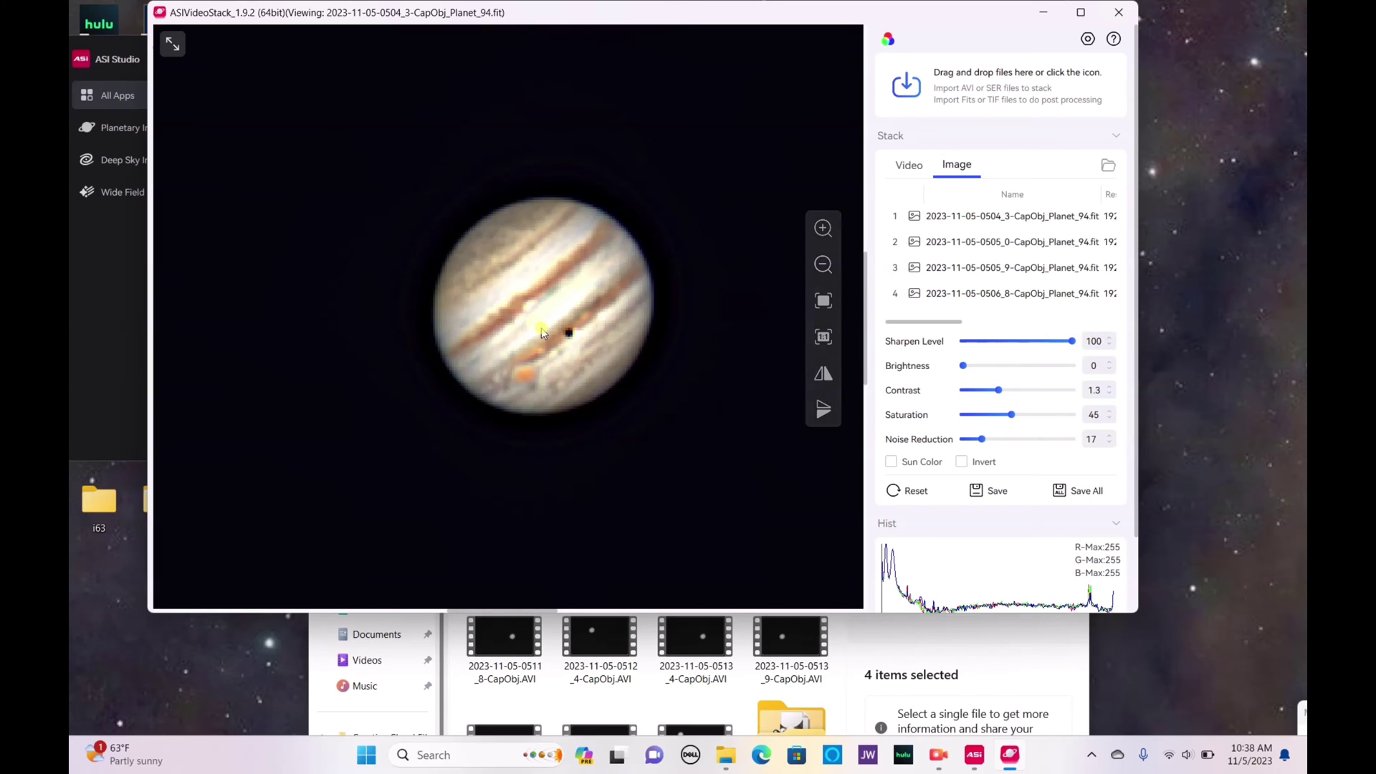
scroll(545, 331, down, 2)
scroll(543, 332, down, 2)
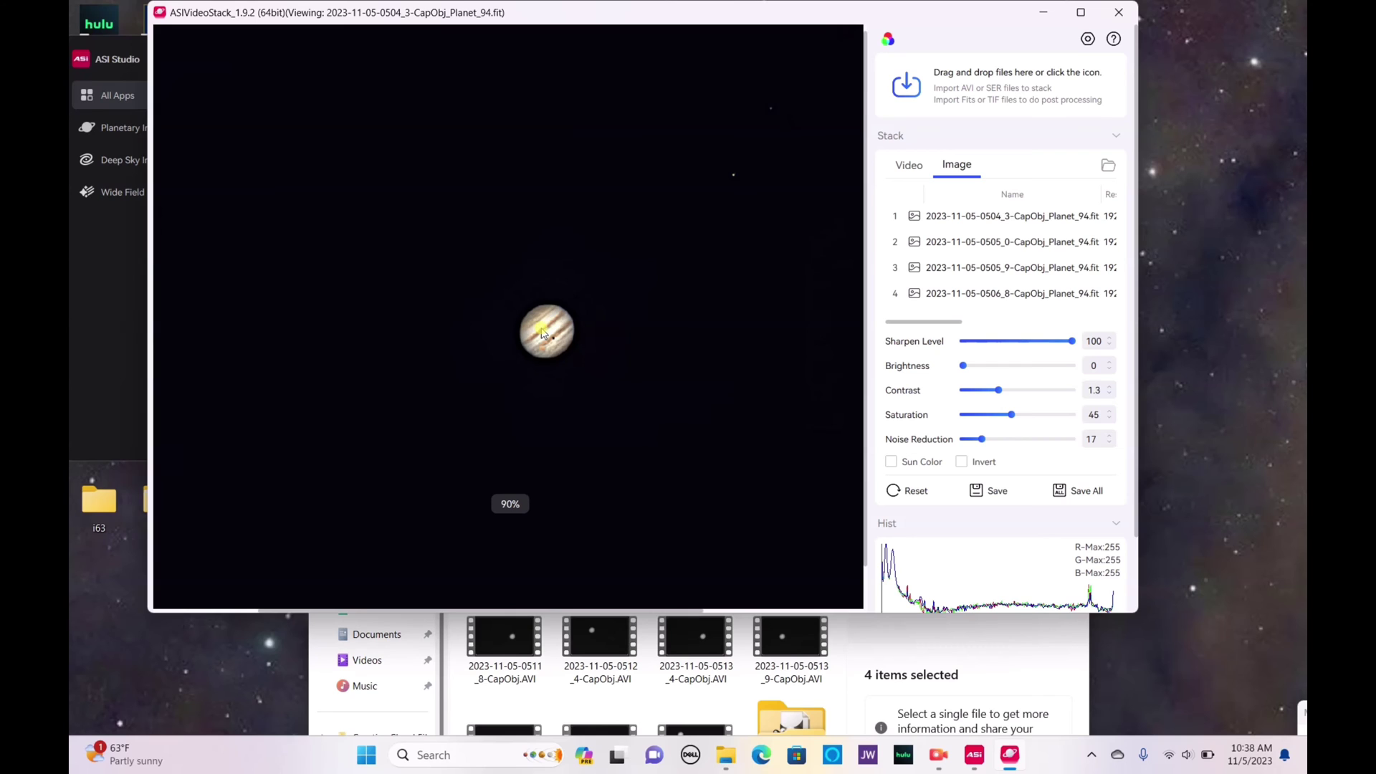
scroll(543, 332, up, 4)
scroll(542, 332, down, 4)
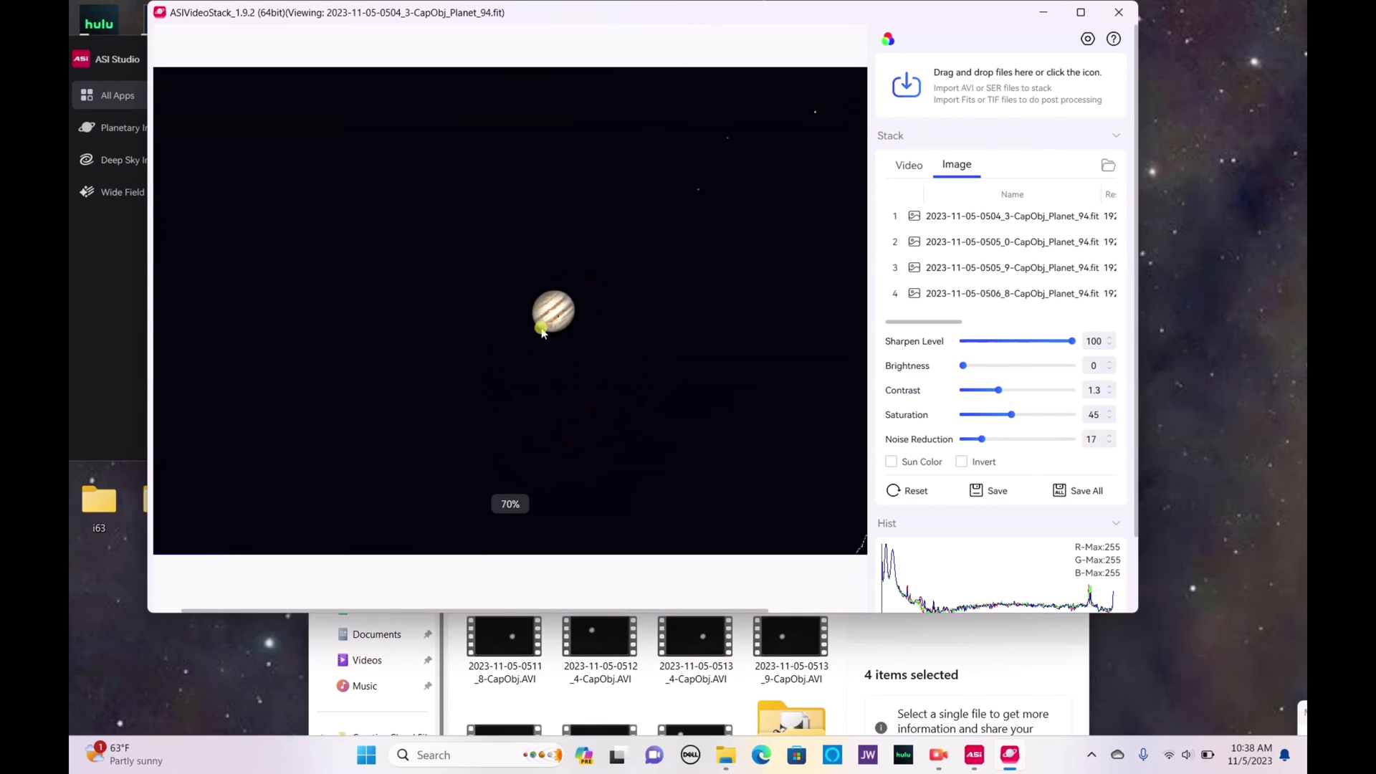
scroll(542, 332, down, 1)
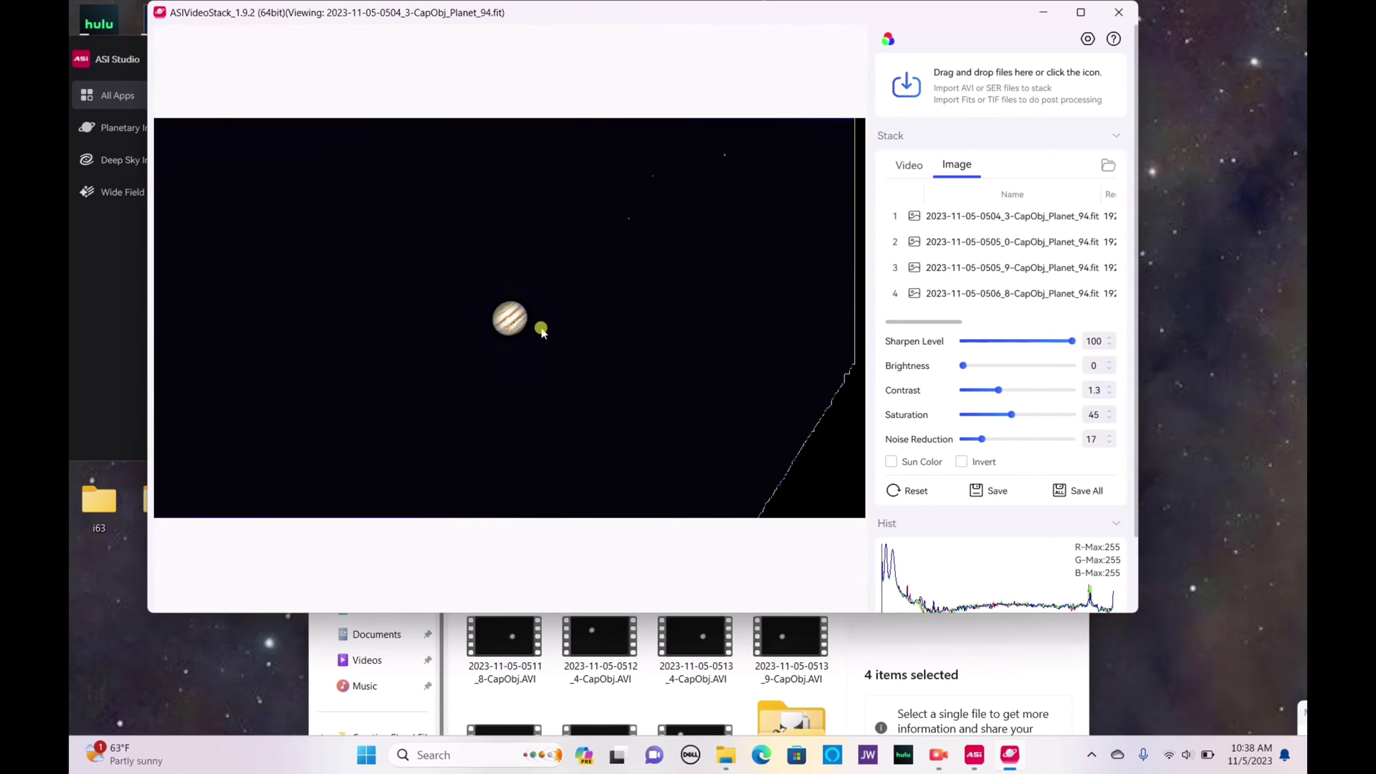
- Save the image as JPG and open it from the ASIVideoStack_Output folder
click(986, 492)
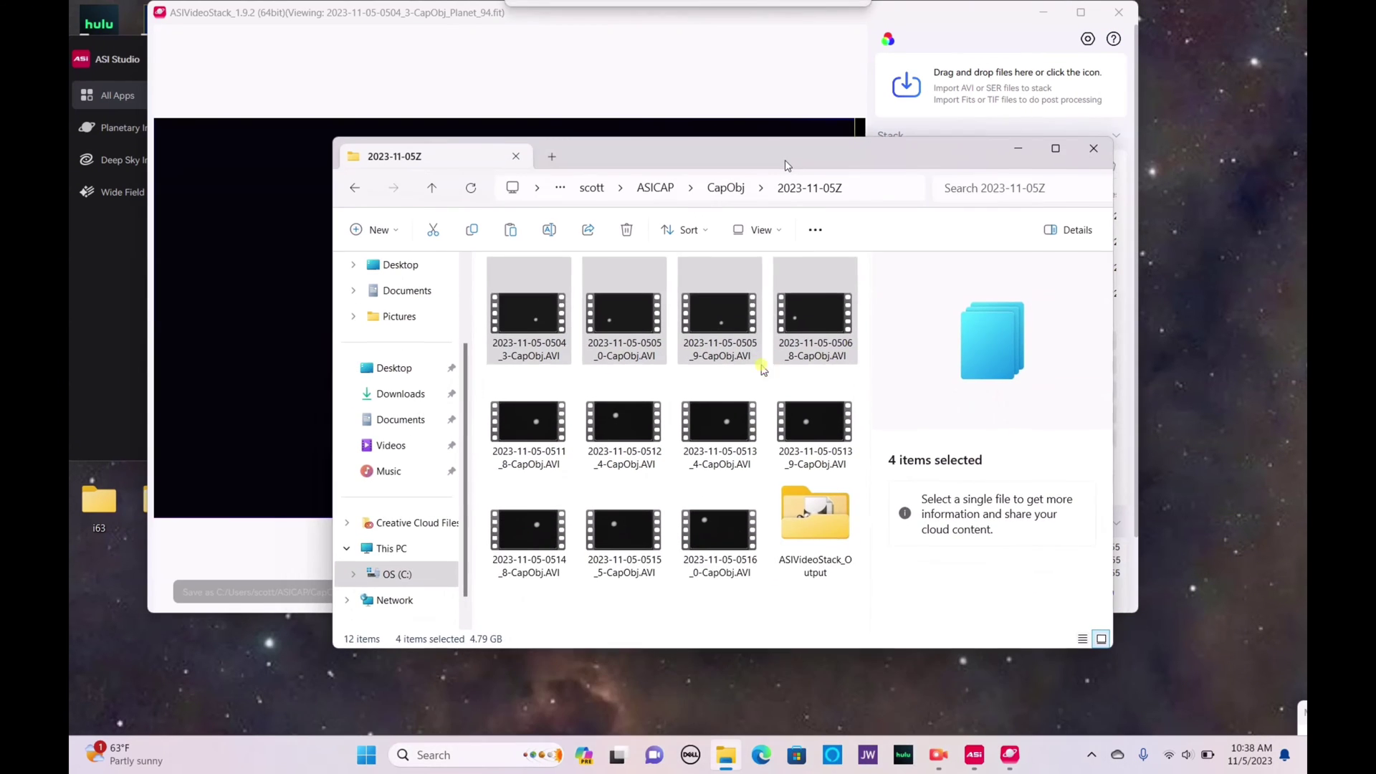
drag(764, 382, 787, 169)
click(830, 534)
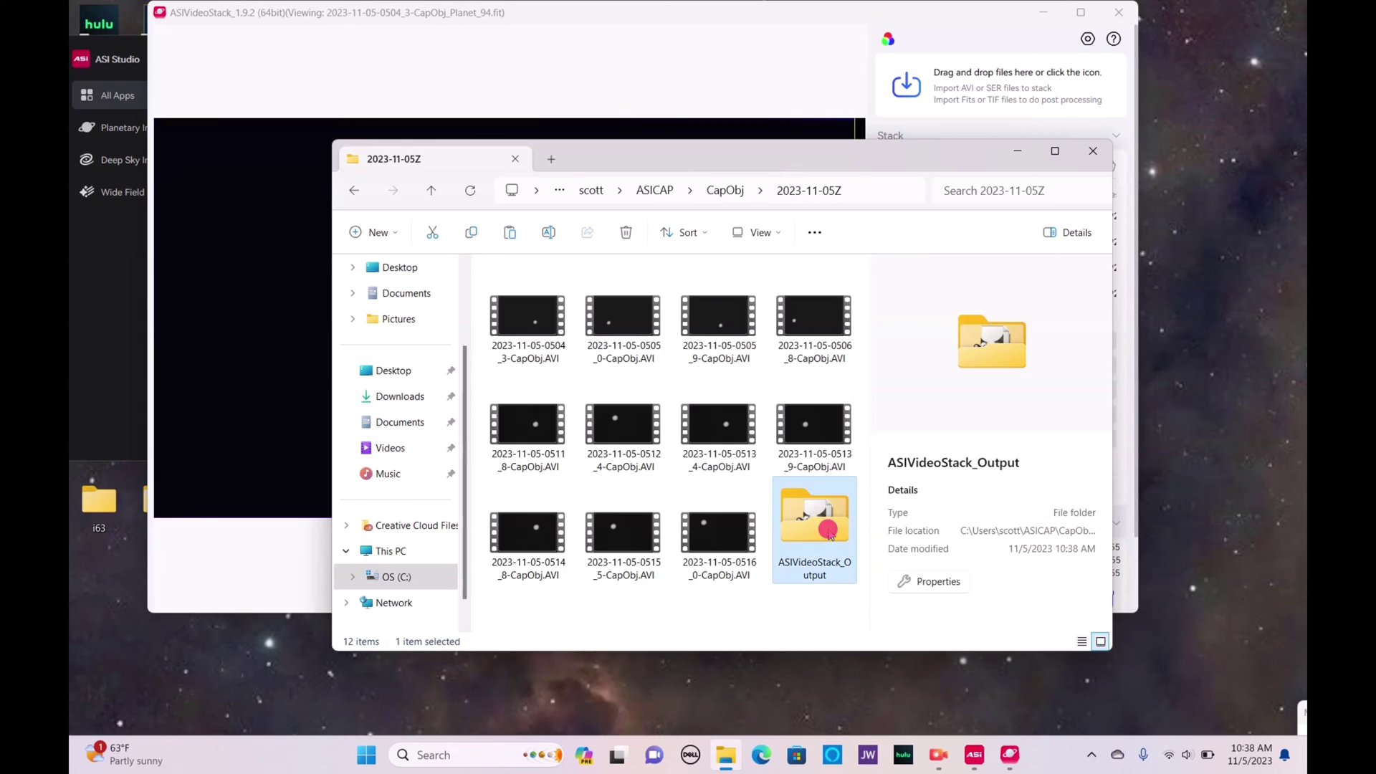
double_click(830, 534)
click(546, 310)
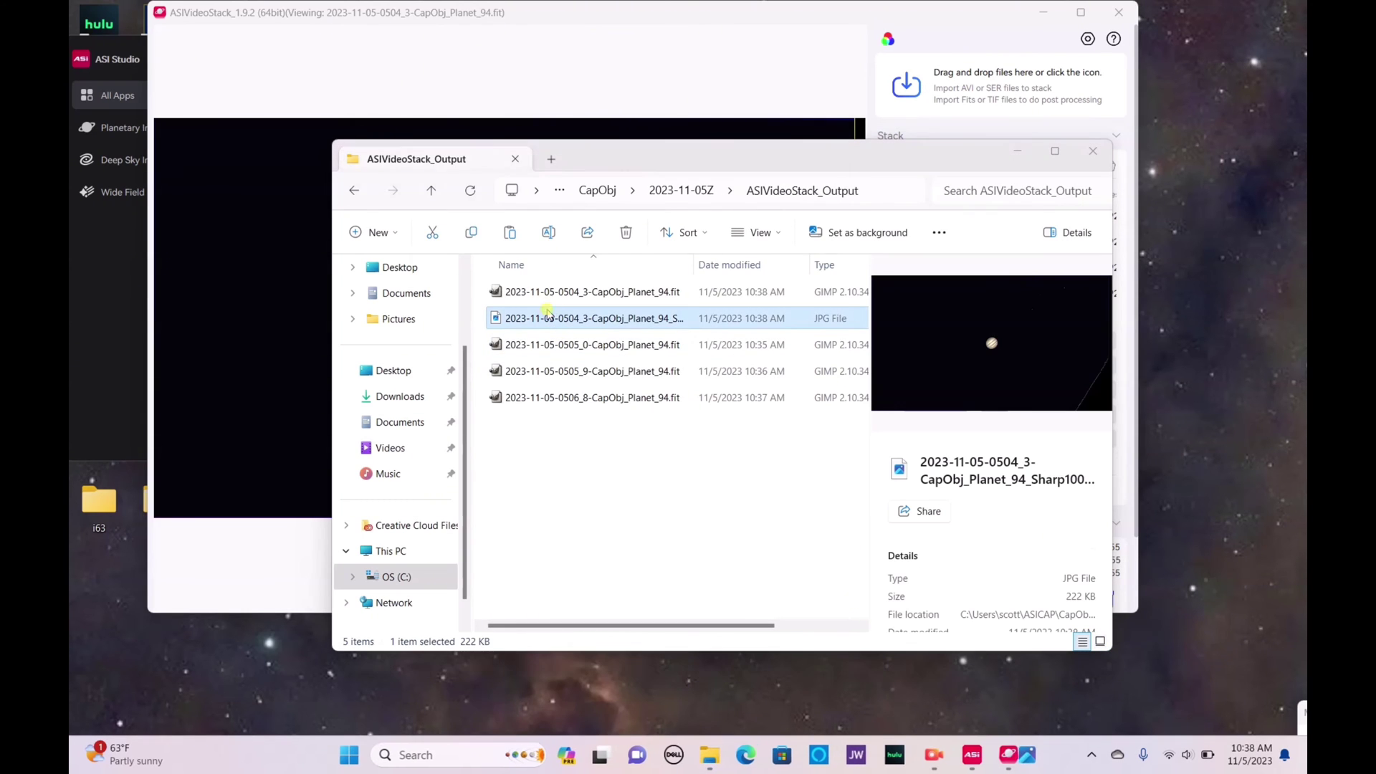
double_click(546, 310)
- Zoom in on Jupiter in Photos and back out to the full image
scroll(609, 482, up, 3)
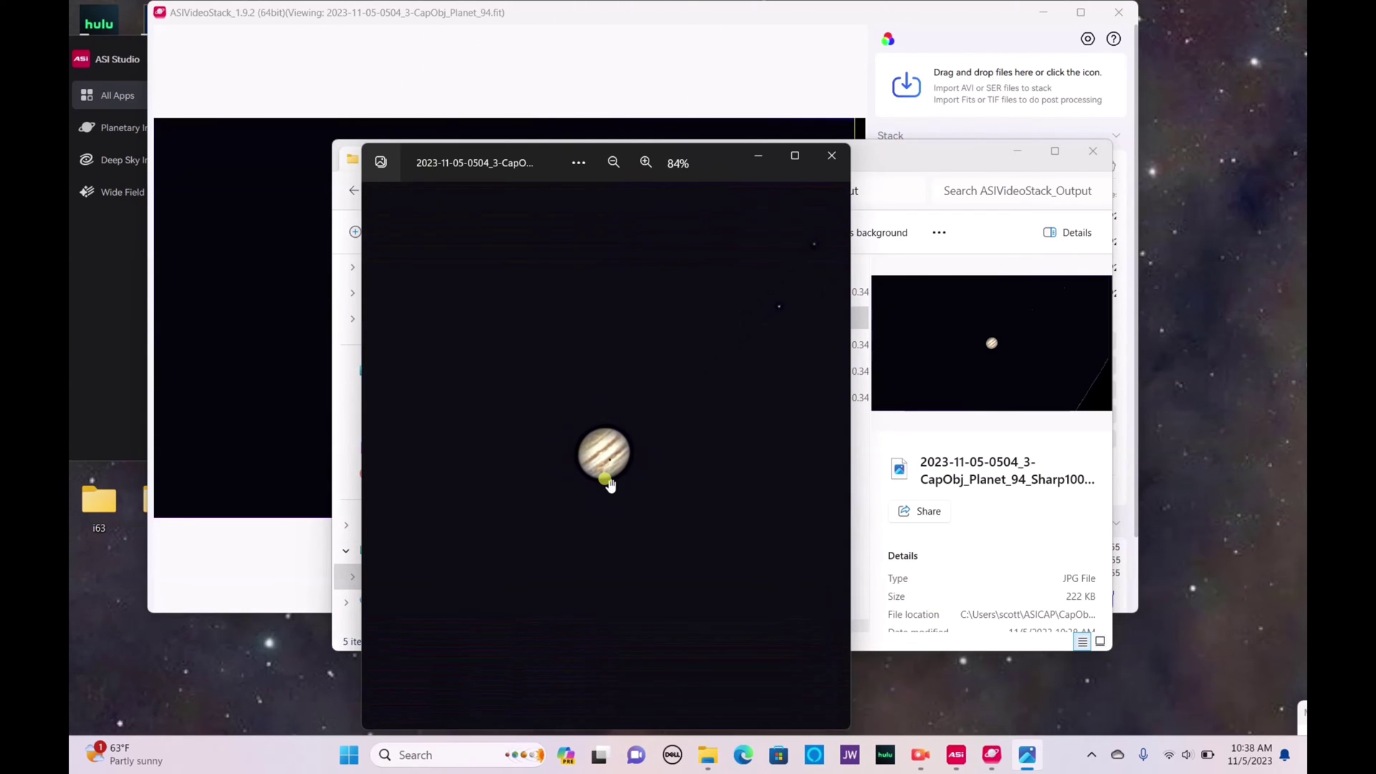
scroll(609, 482, up, 5)
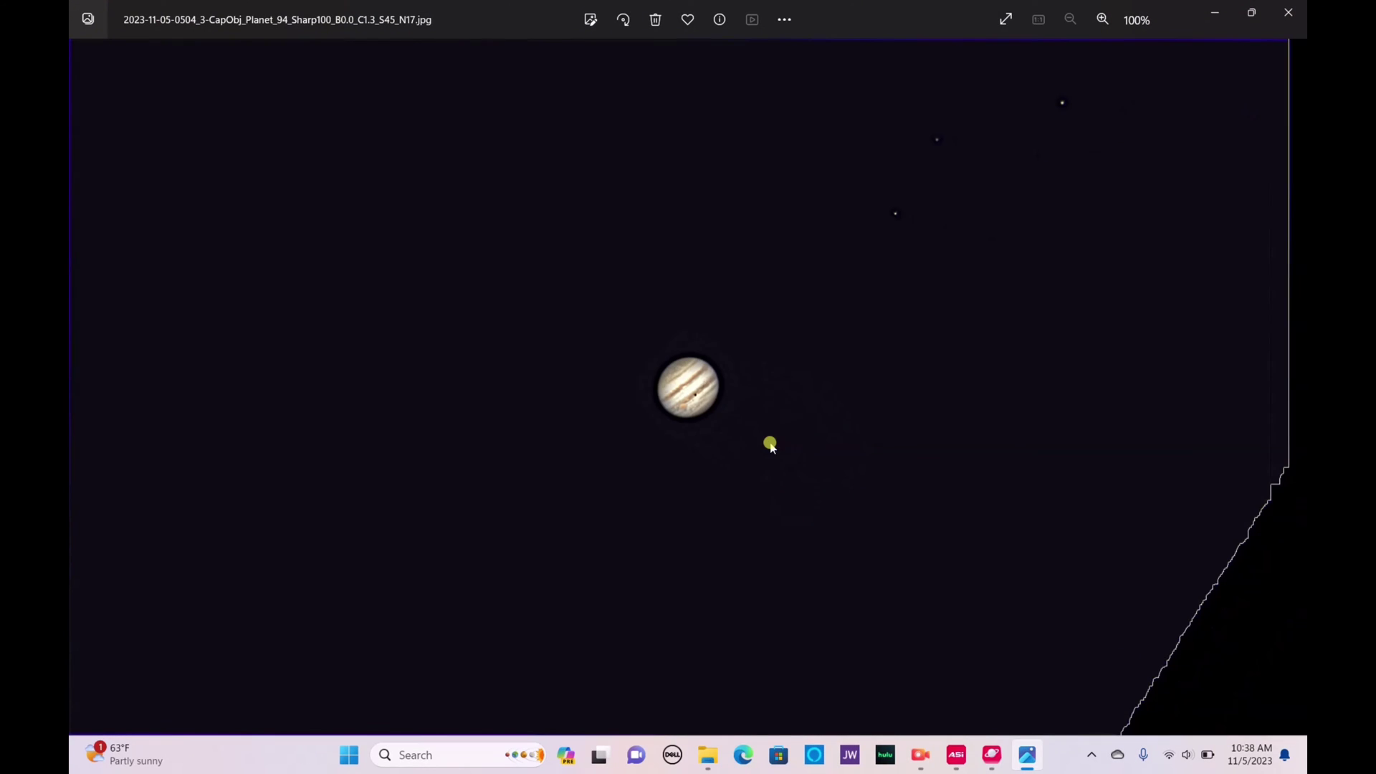
scroll(685, 386, up, 6)
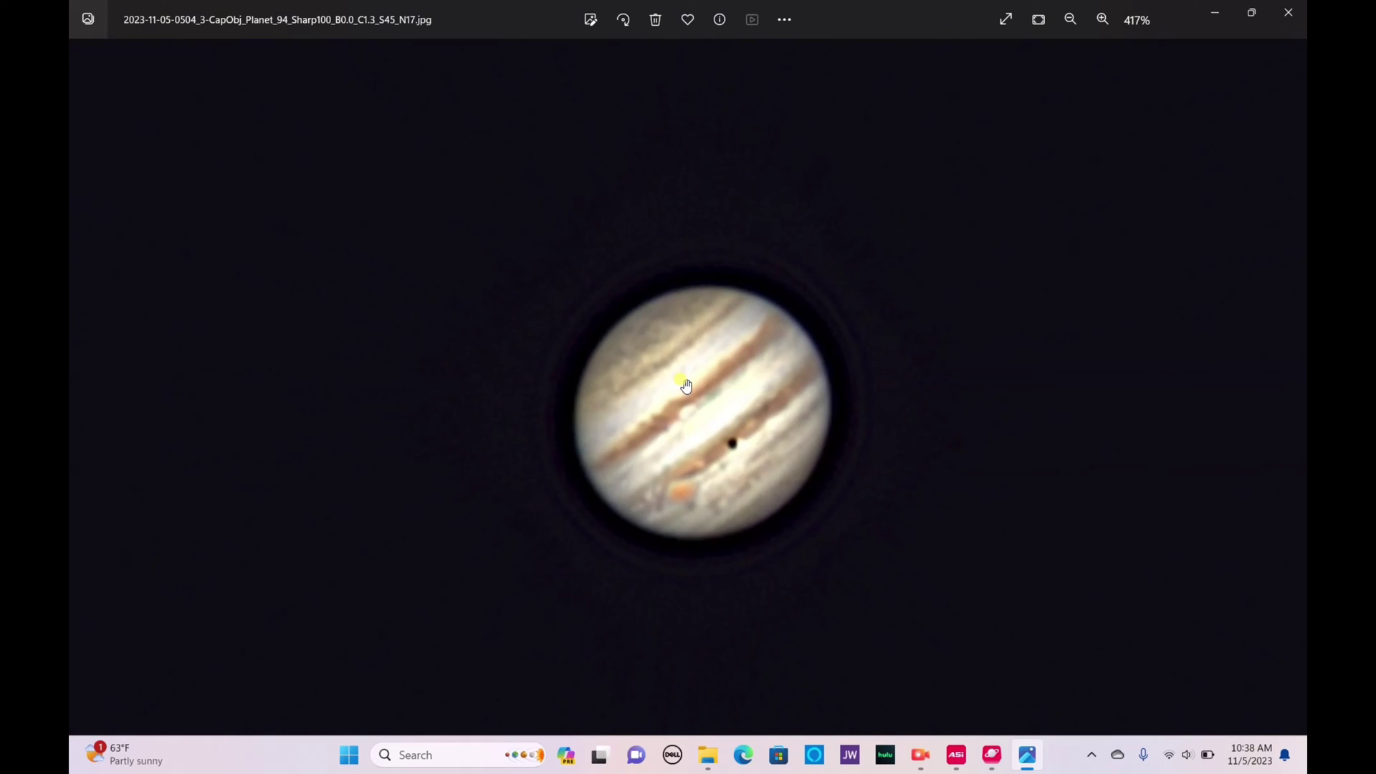
scroll(686, 386, down, 6)
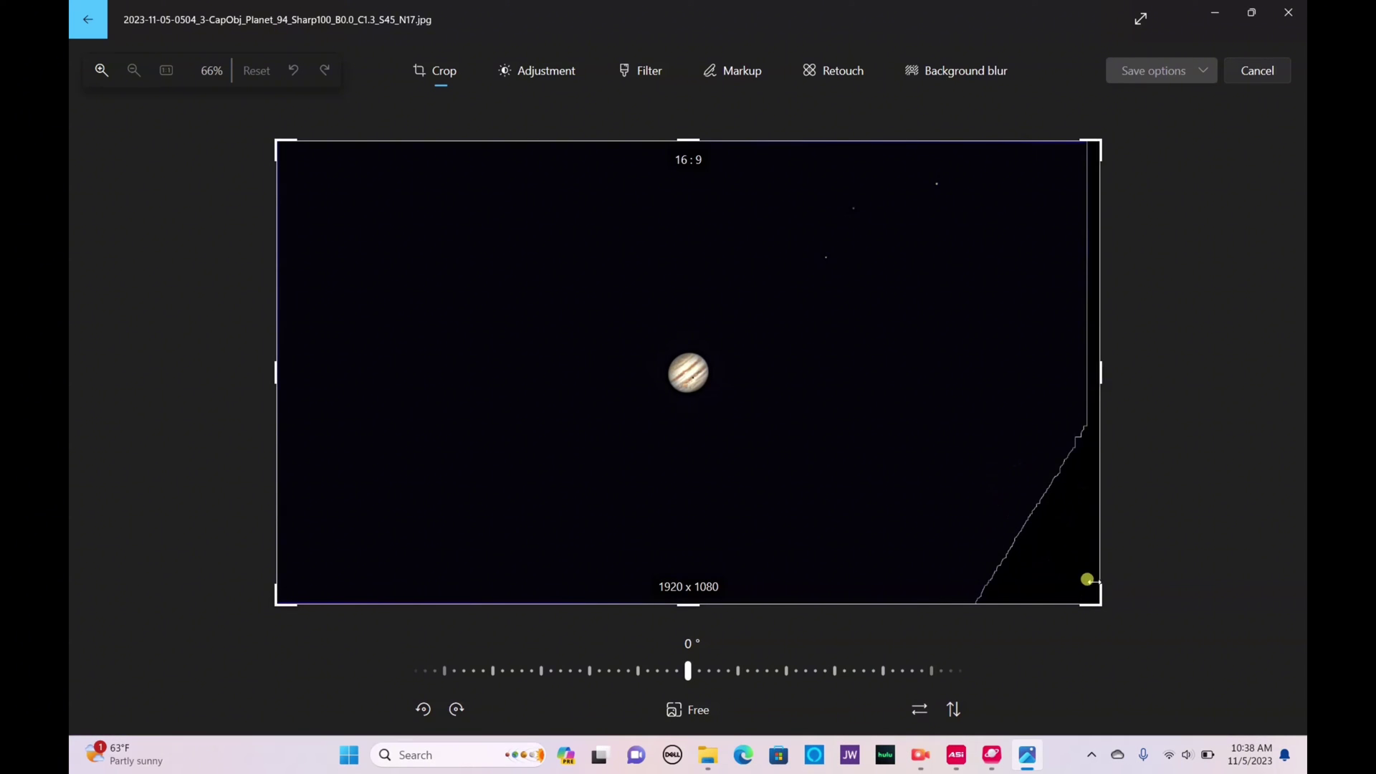
- Crop the image to 1180 x 675 with Jupiter lower-left and save over the original
drag(1087, 579, 1003, 457)
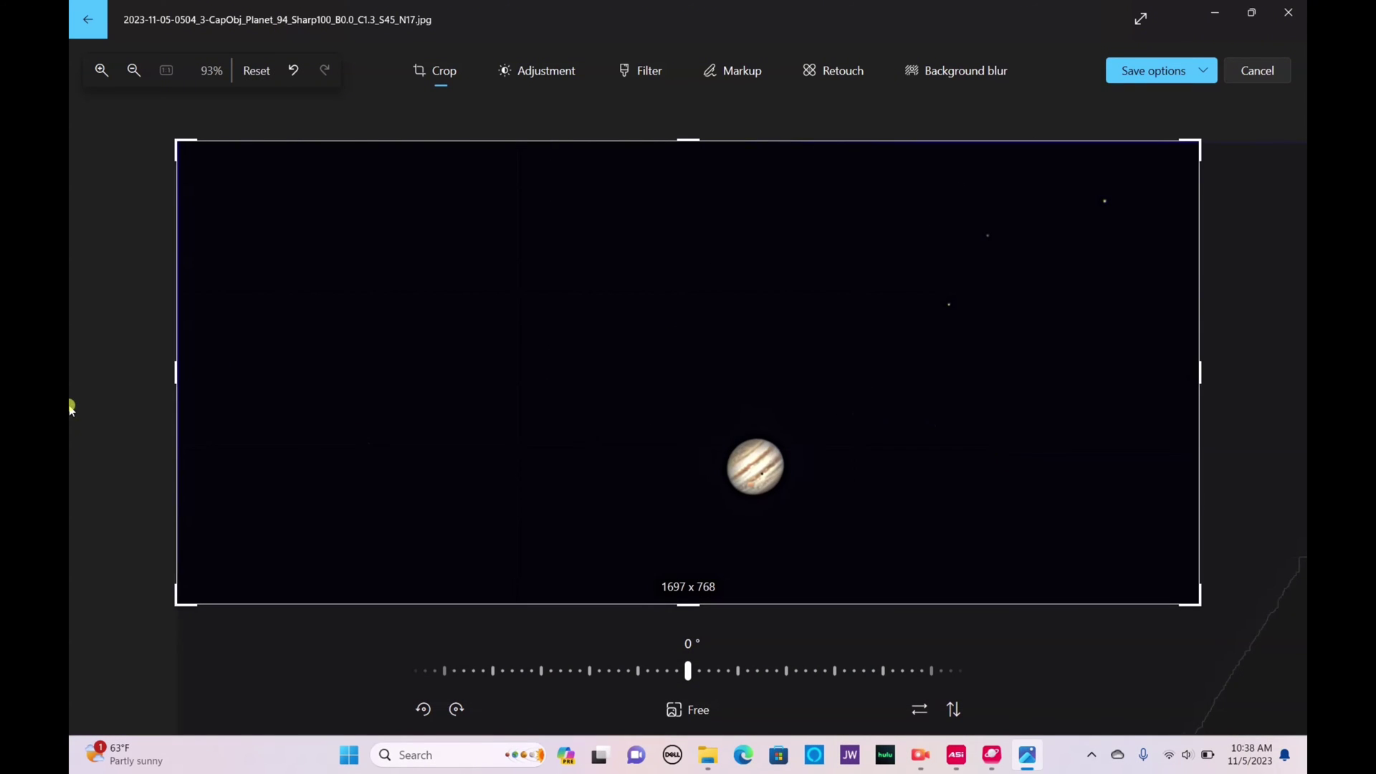
drag(176, 140, 471, 201)
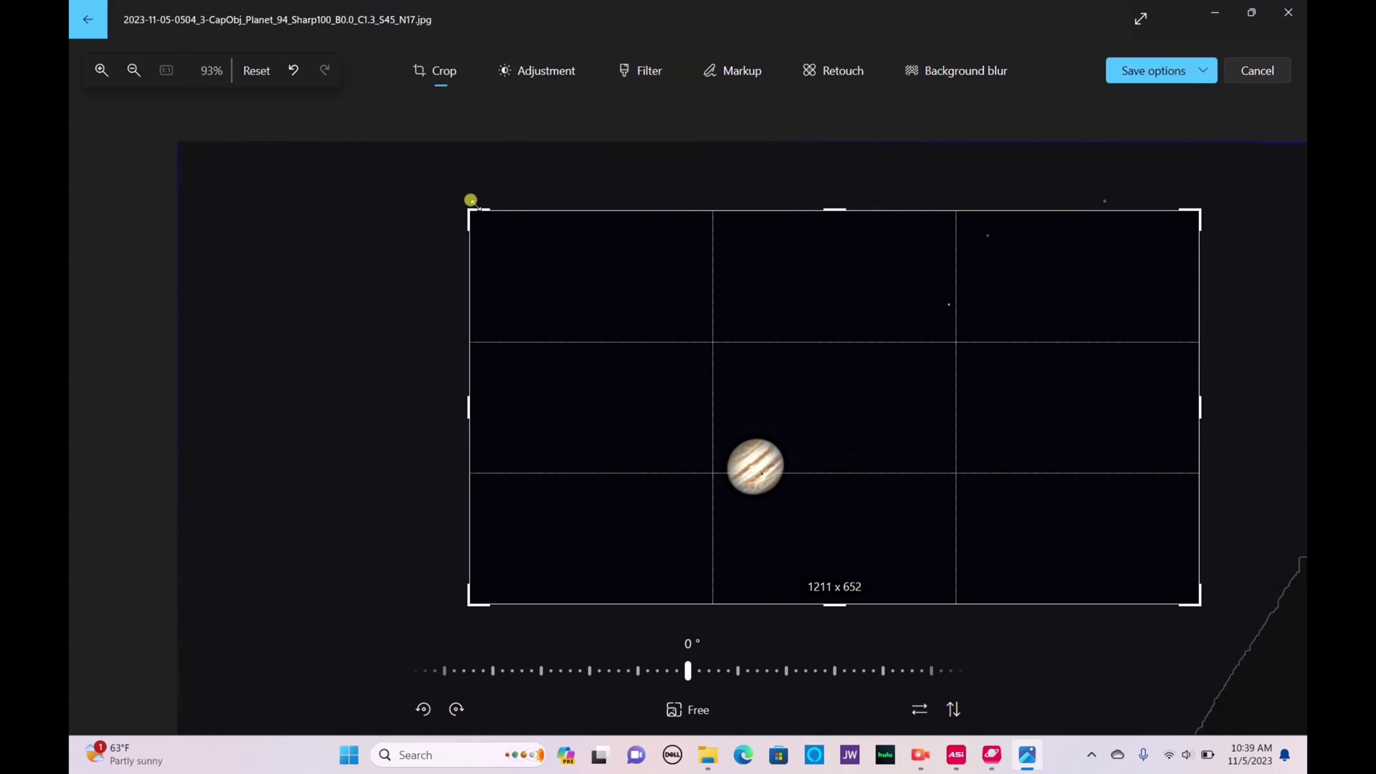
drag(707, 332, 660, 387)
click(1204, 71)
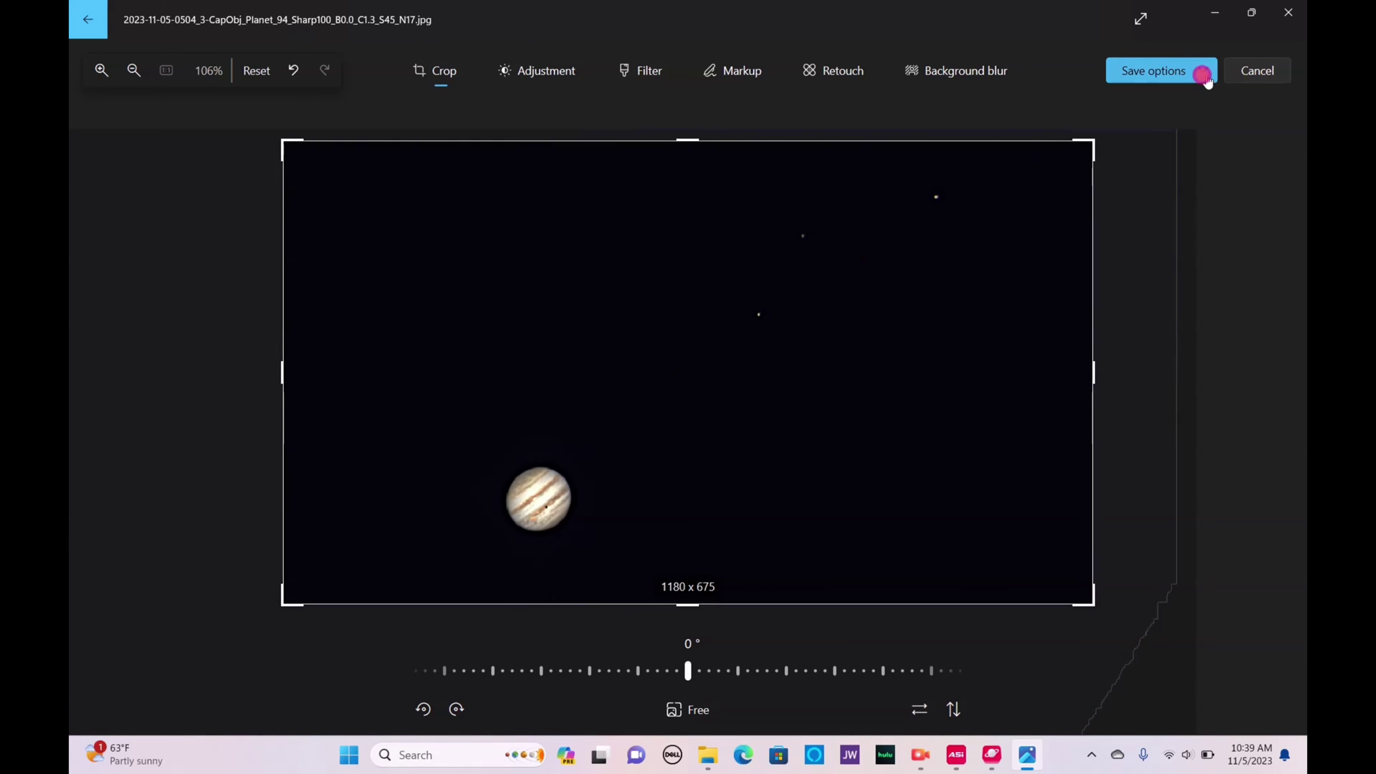
click(1154, 129)
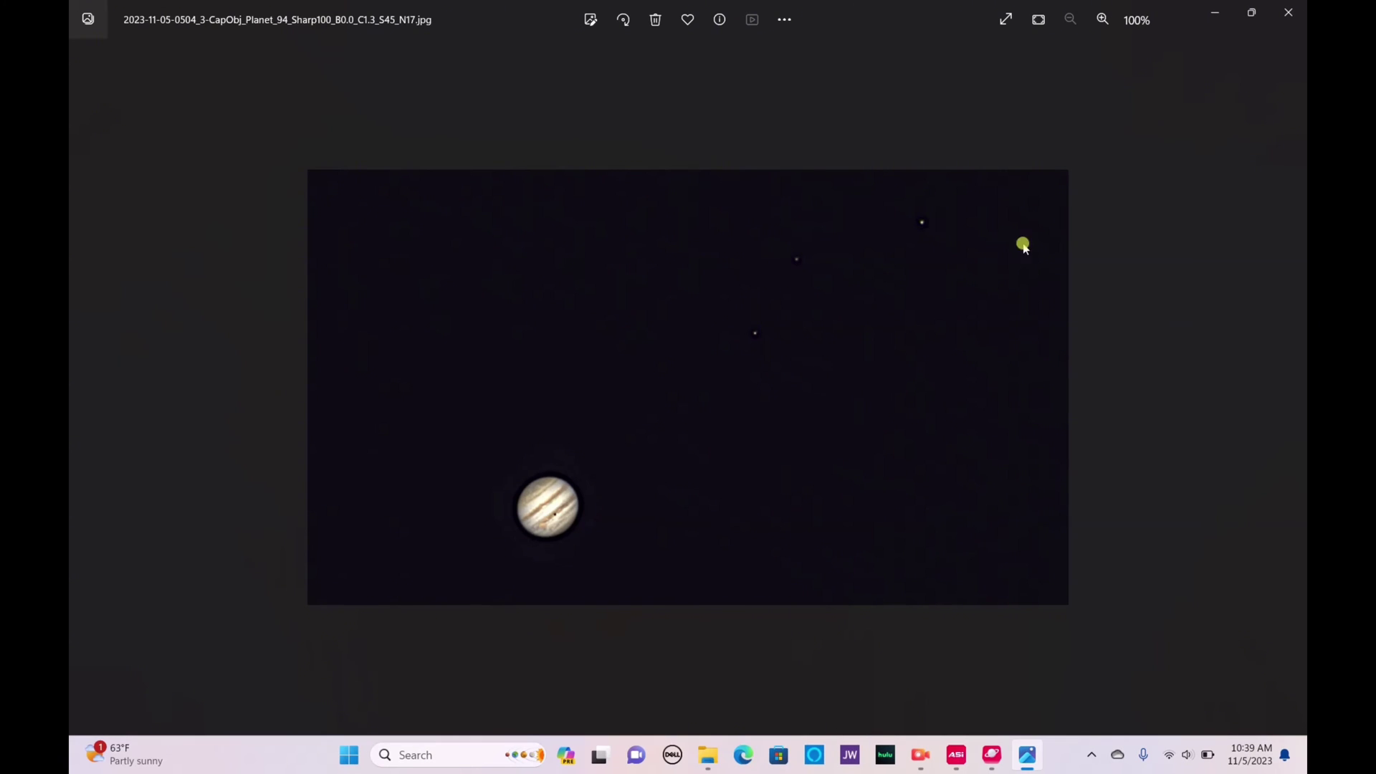
drag(1159, 6, 839, 3)
scroll(758, 362, up, 2)
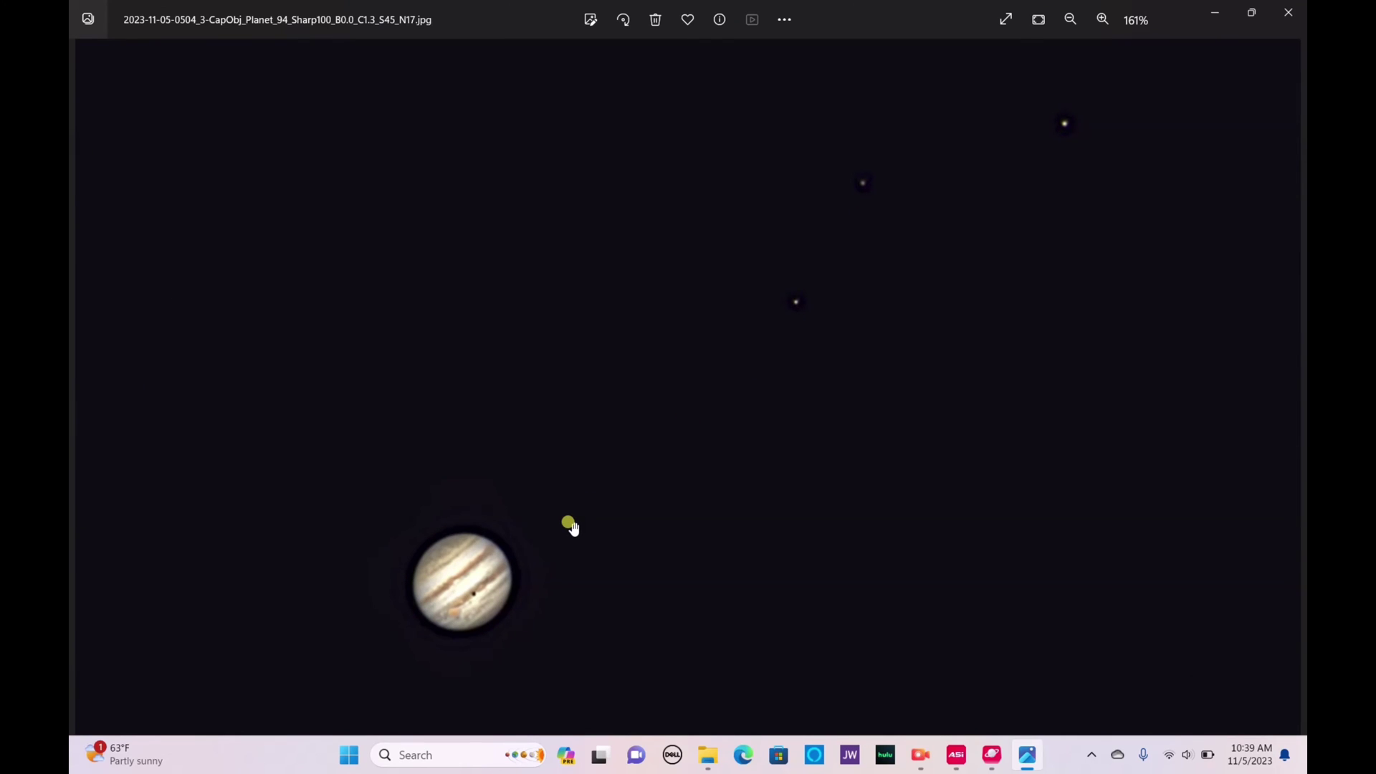
scroll(572, 525, down, 2)
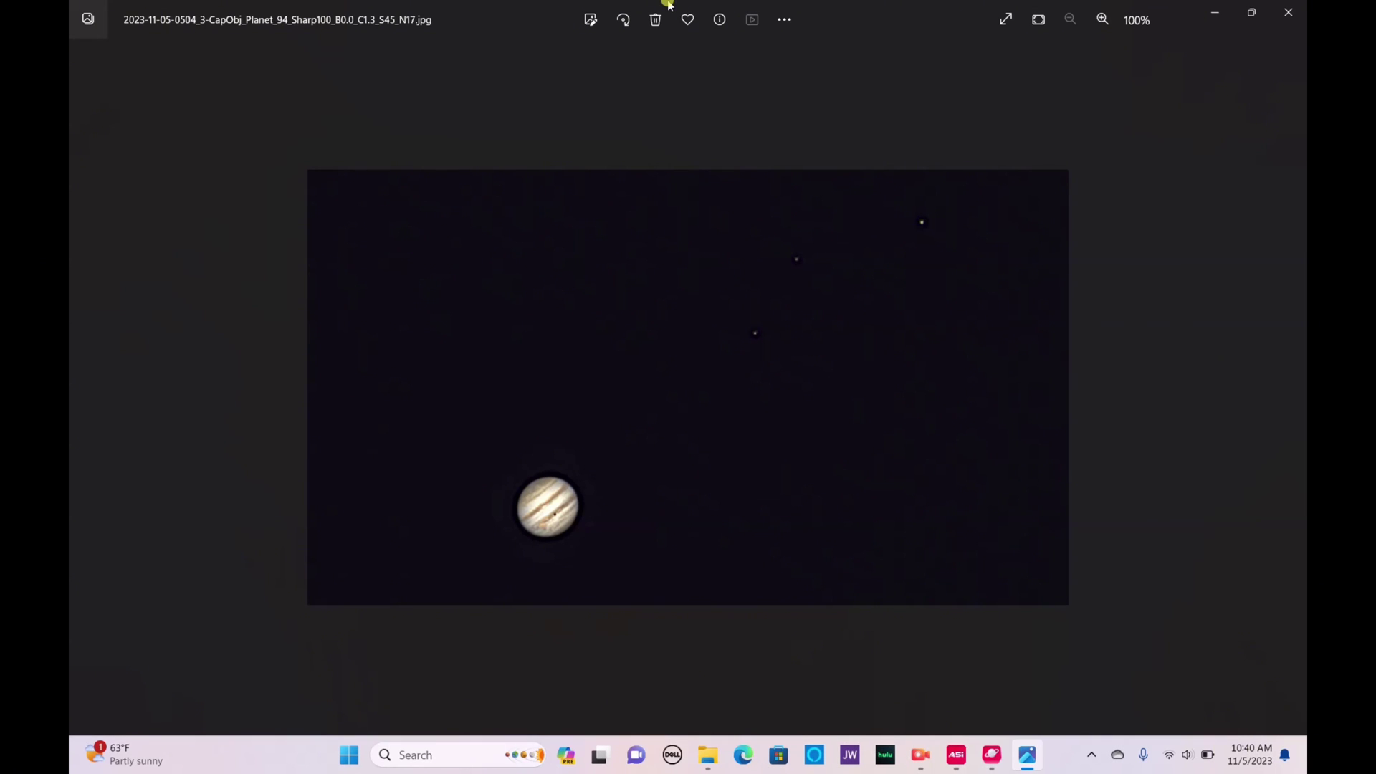
- Shrink Photos, then minimize Explorer and Photos so ASIVideoStack shows the Jupiter stack
drag(906, 3, 824, 273)
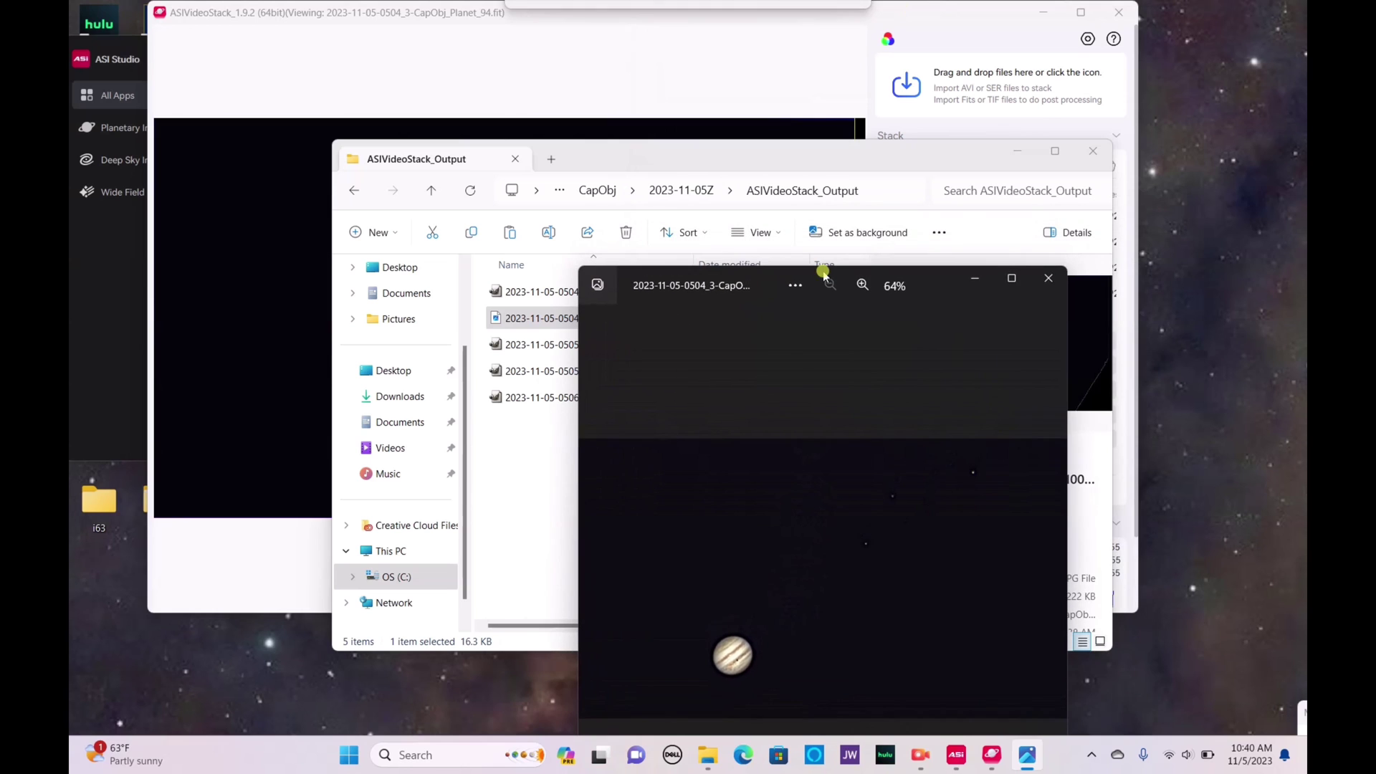
click(1017, 151)
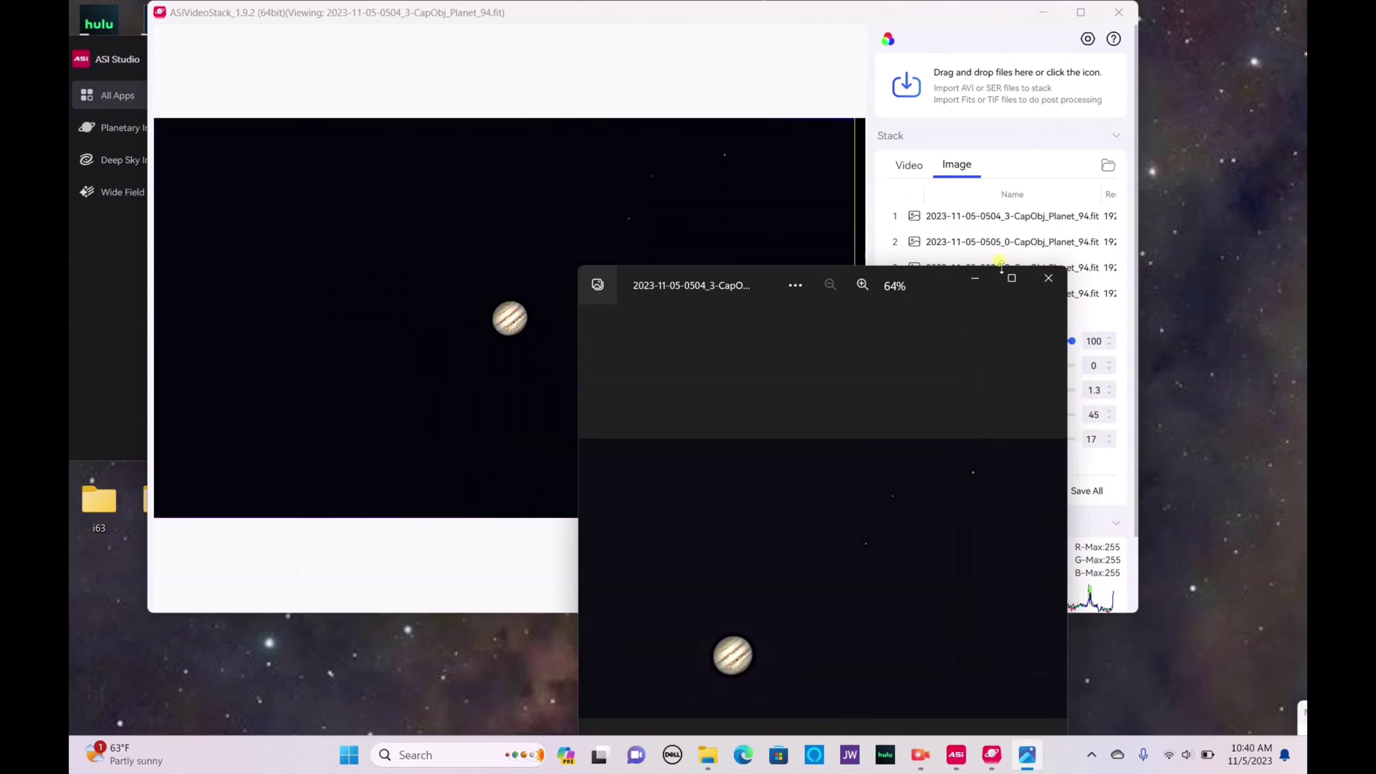
click(975, 280)
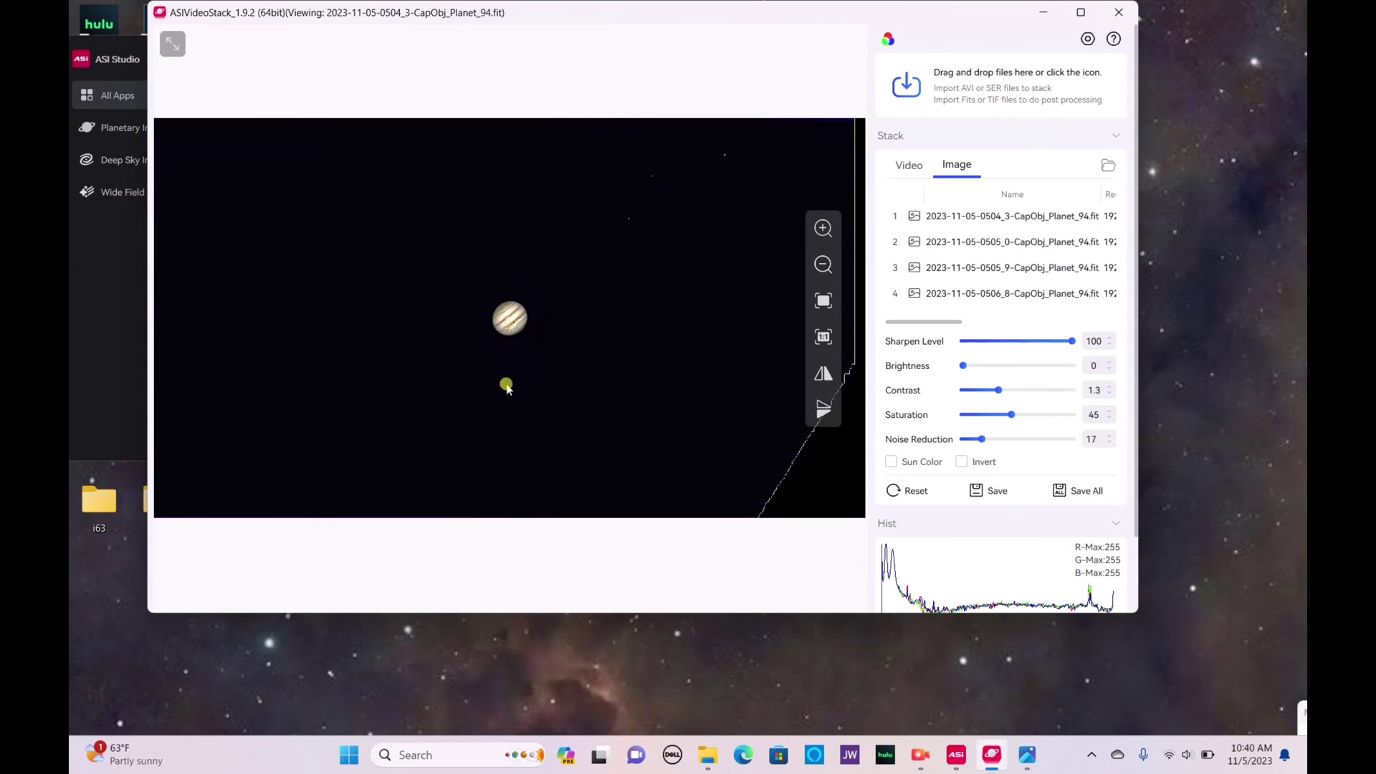